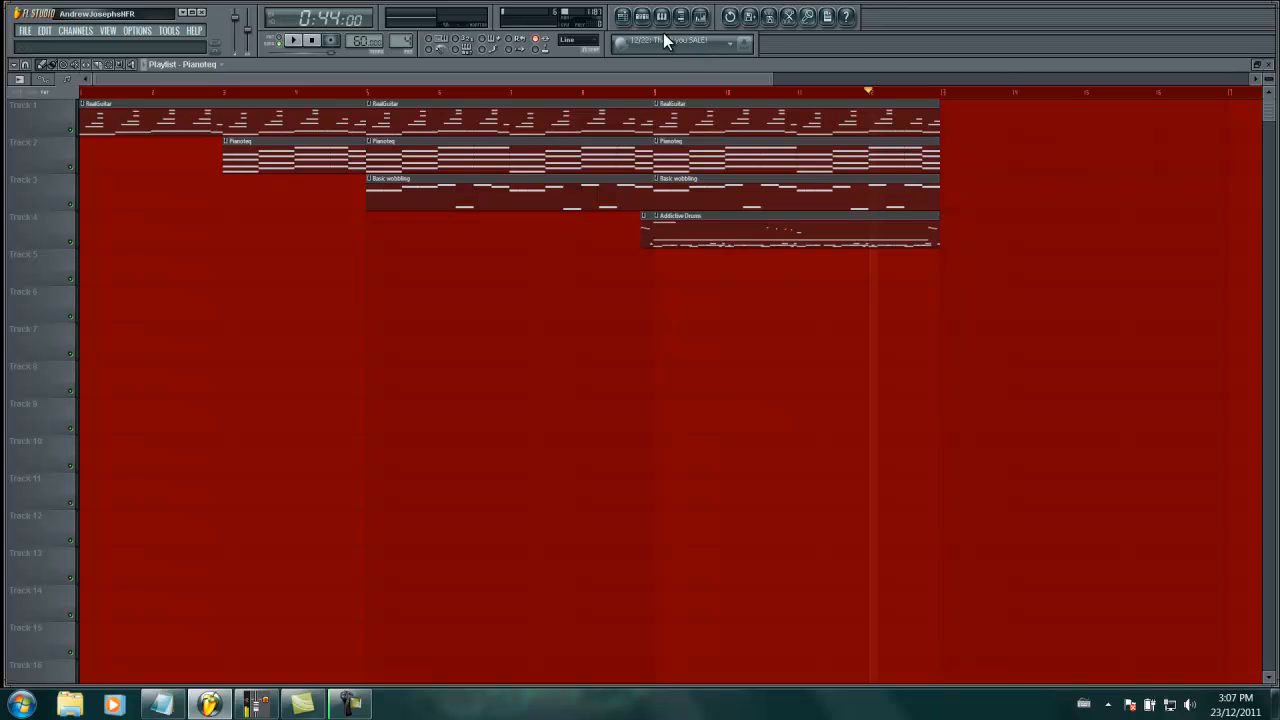
# Play the Addictive Drums pattern on its own in pattern mode and examine its notes and velocities in the piano roll
pyautogui.click(643, 17)
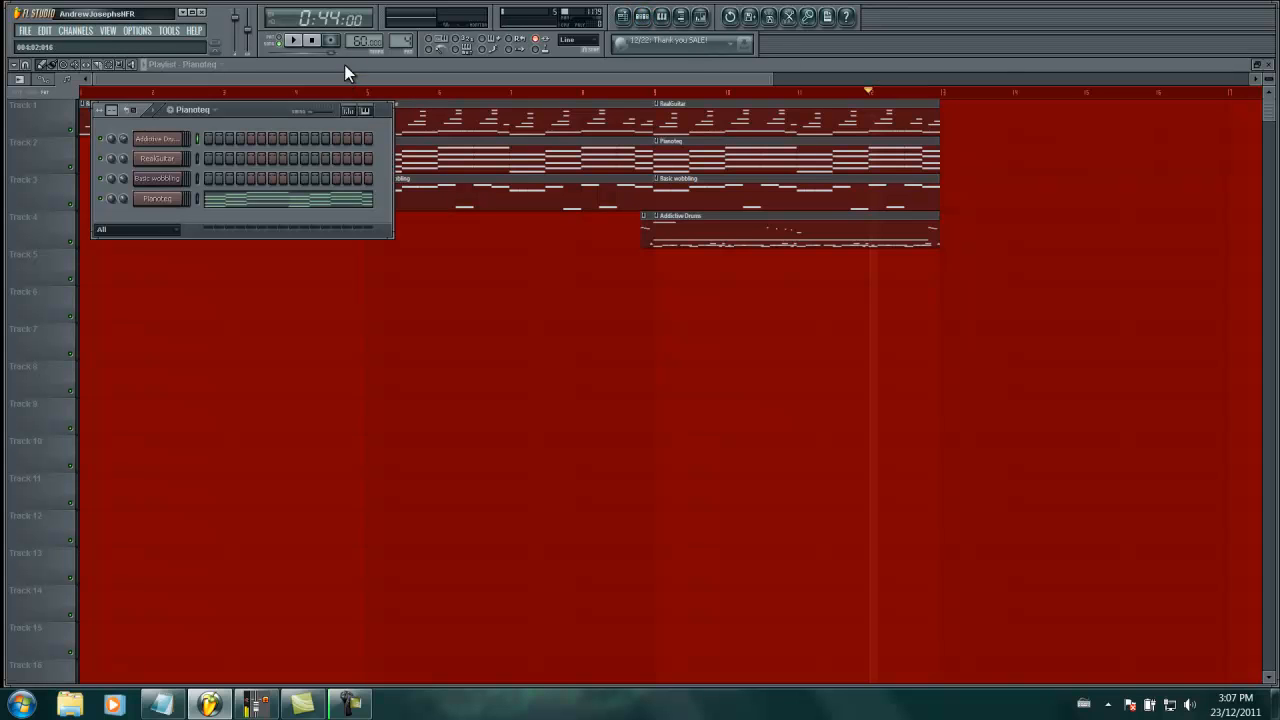
pyautogui.press('l')
pyautogui.press('space')
pyautogui.click(244, 145)
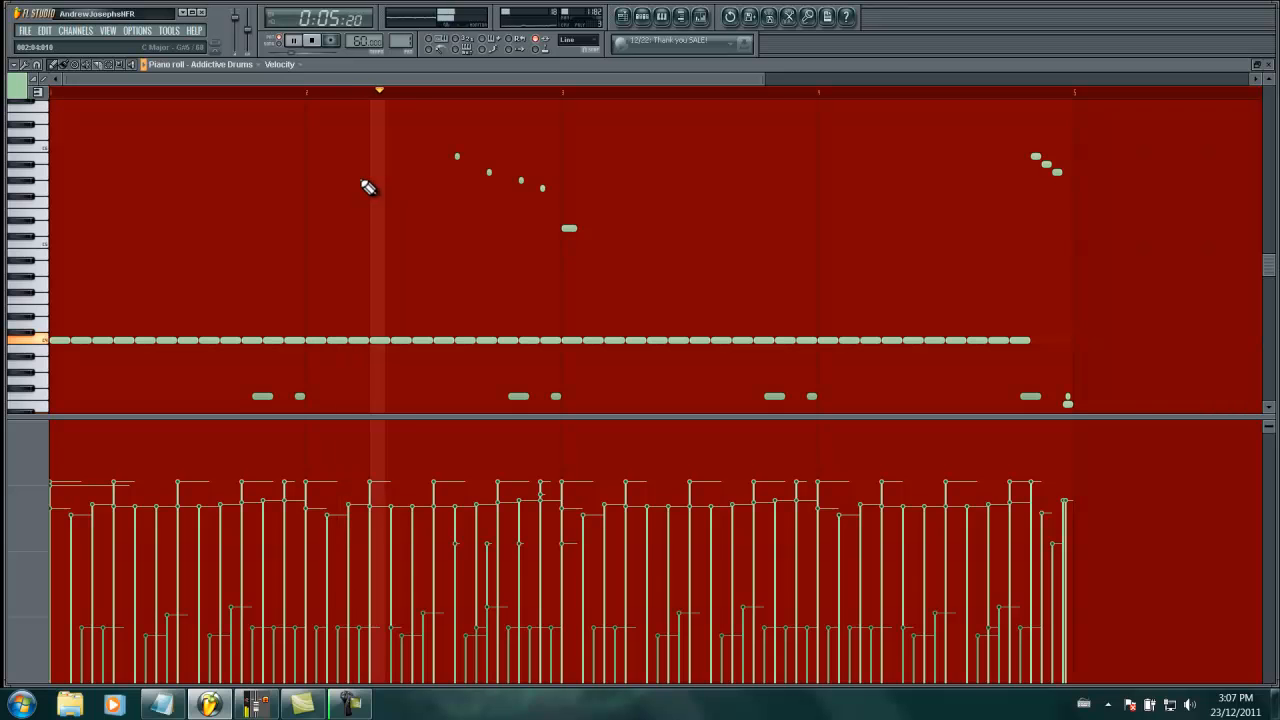
pyautogui.scroll(-1, 368, 187)
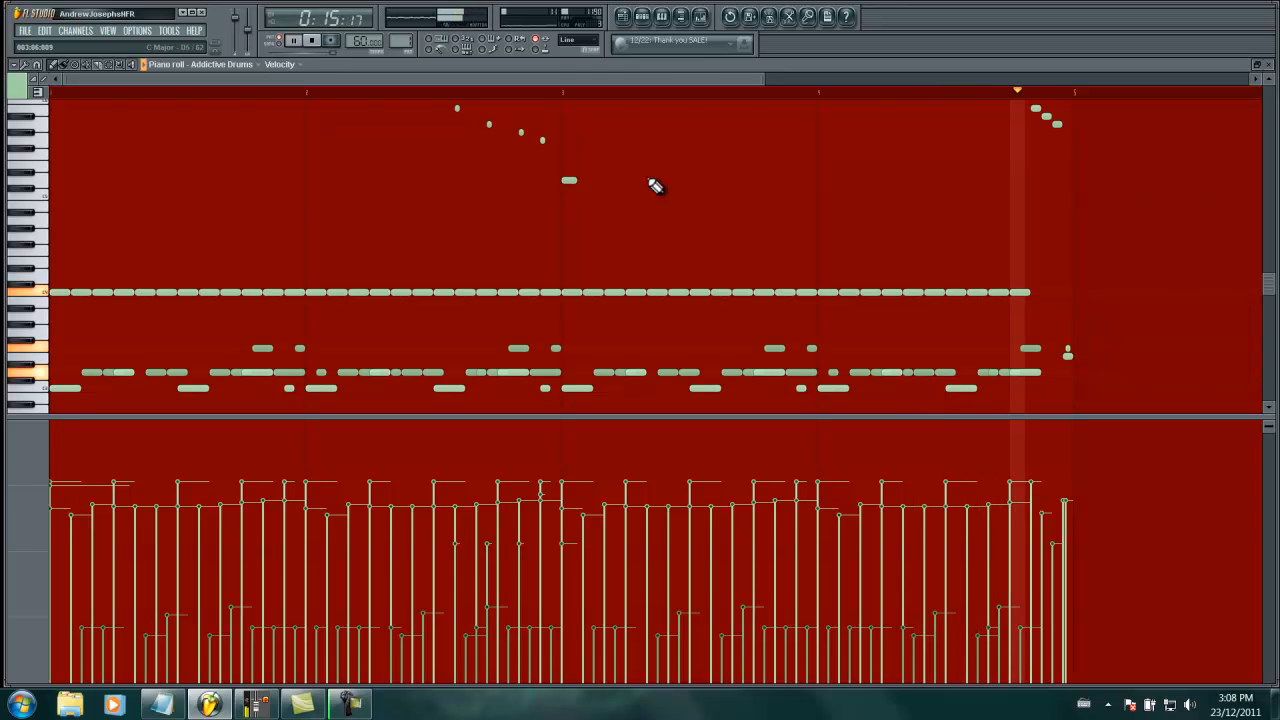
pyautogui.click(456, 108)
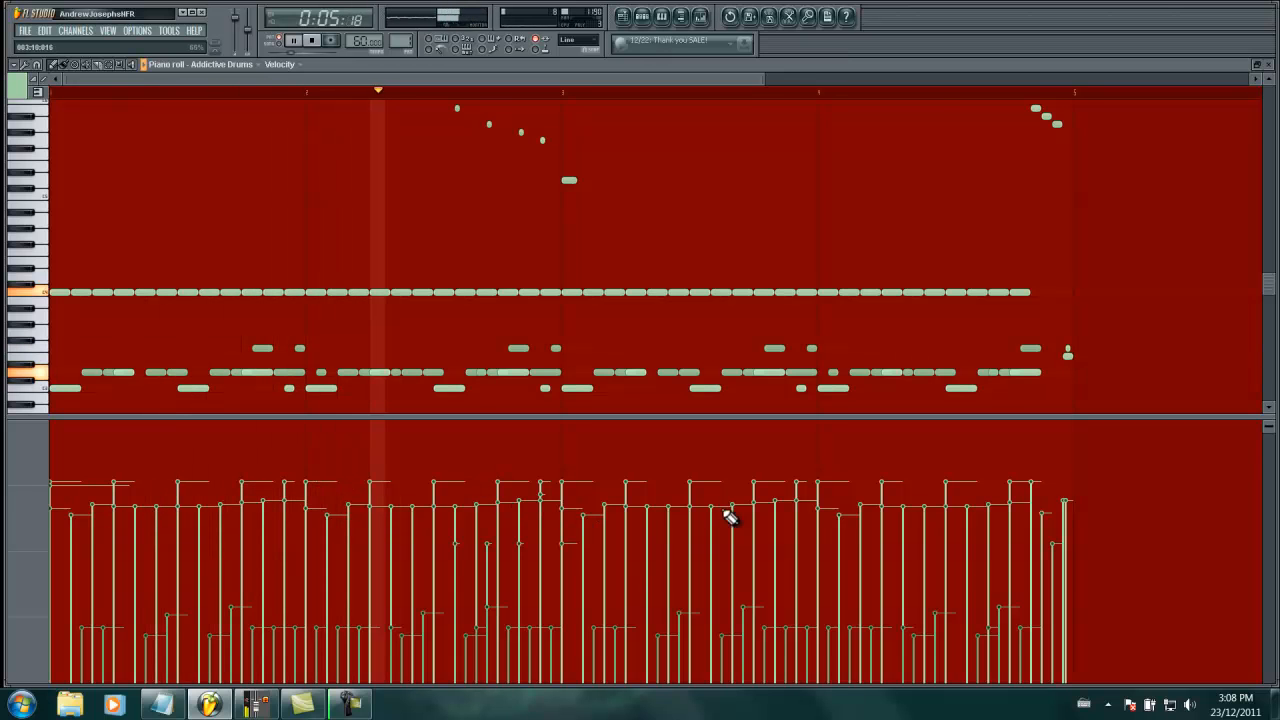
pyautogui.scroll(-3, 1114, 346)
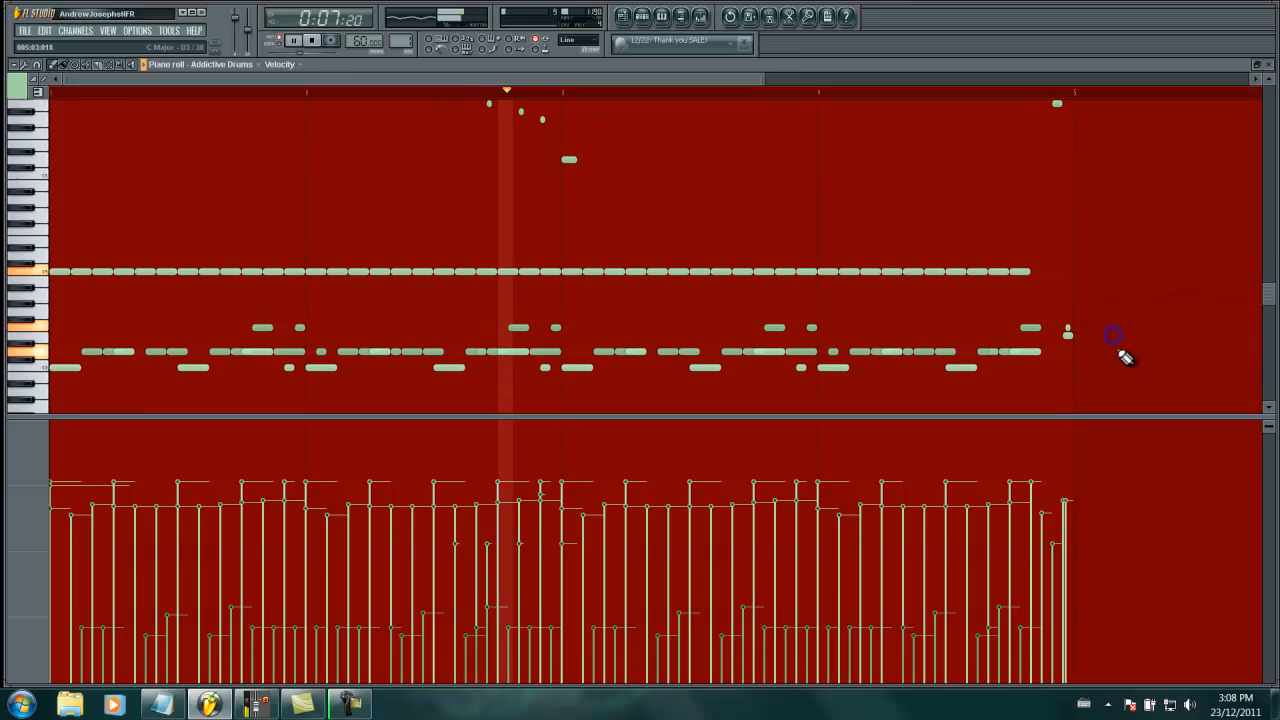
pyautogui.scroll(2, 1090, 318)
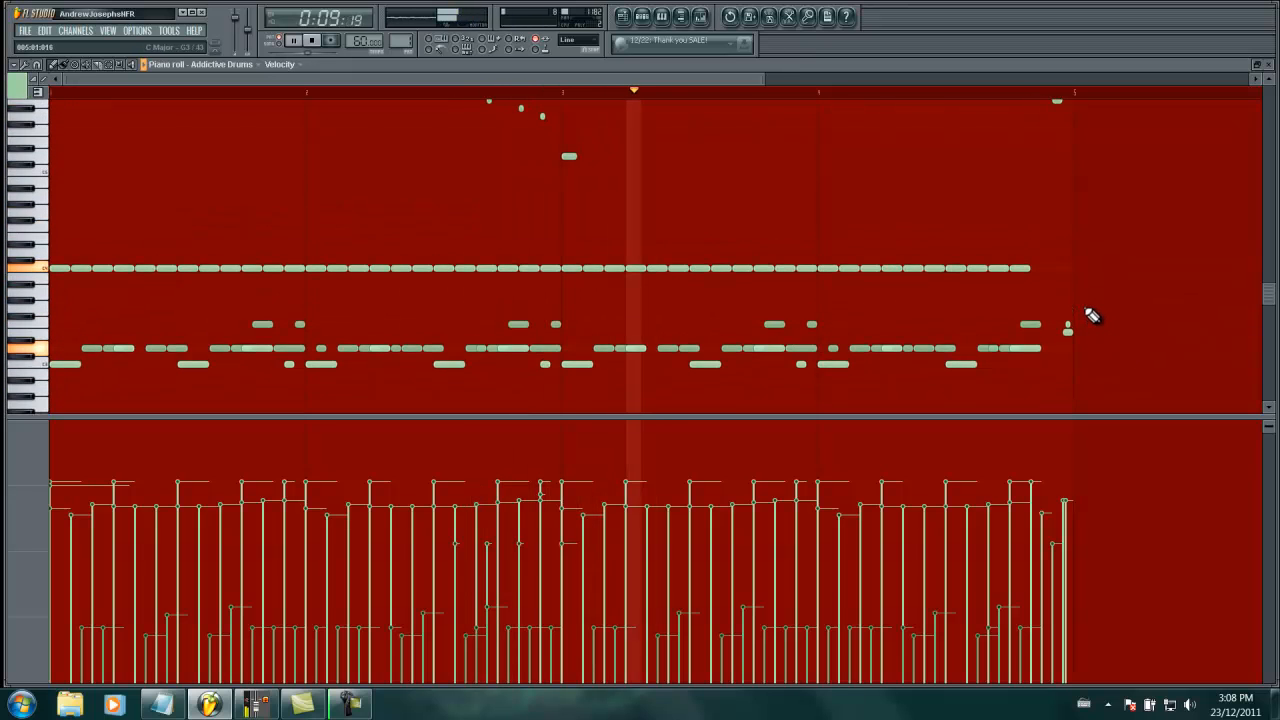
pyautogui.scroll(1, 1093, 318)
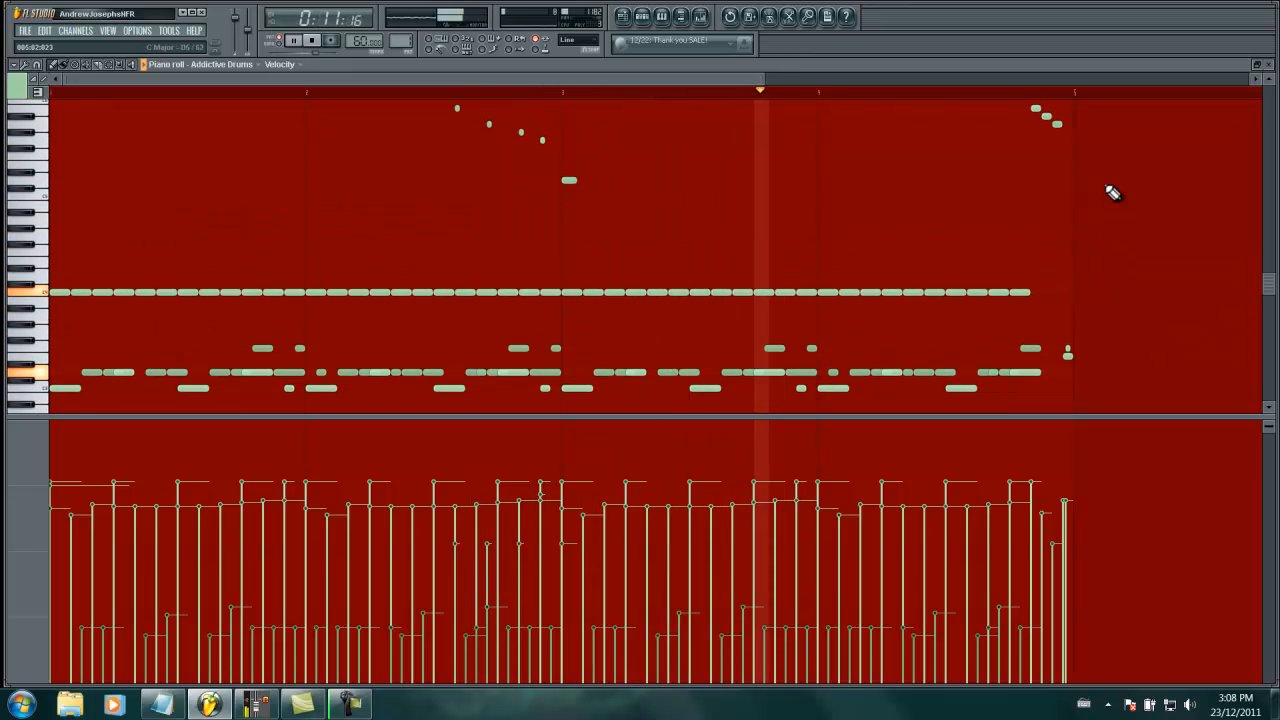
pyautogui.click(1271, 65)
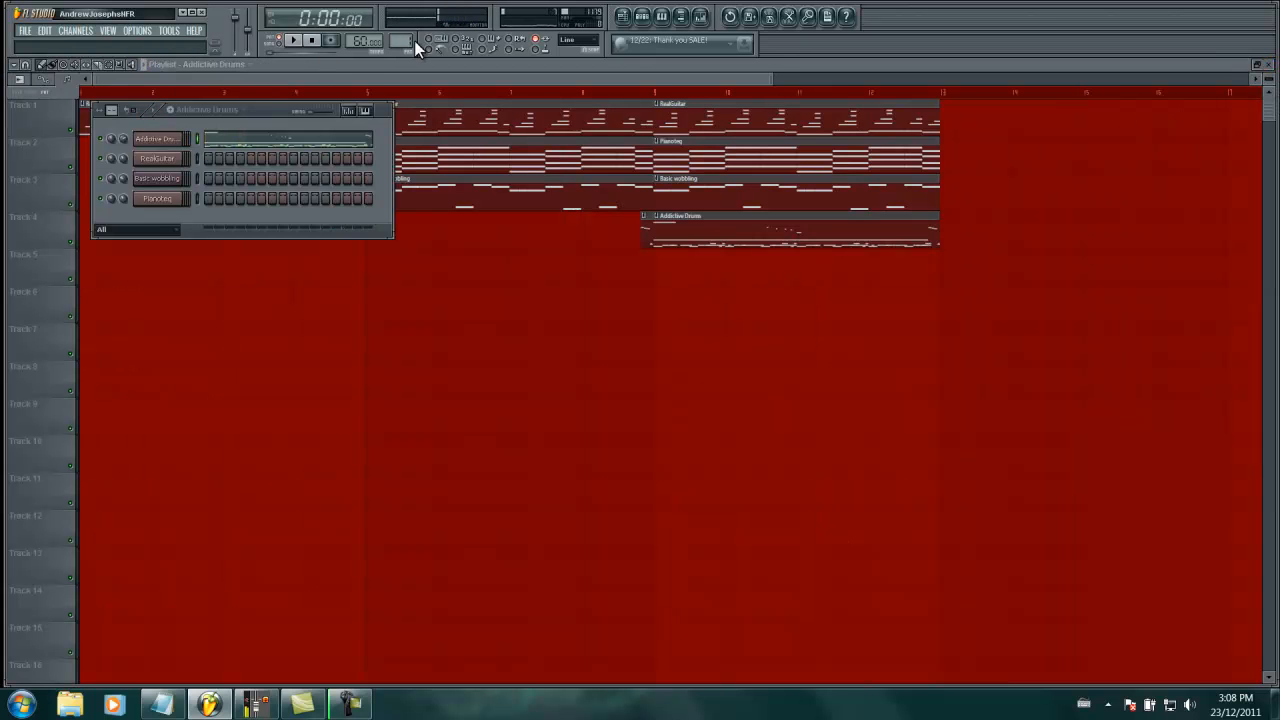
# Play the RealGuitar pattern and examine its piano roll notes and the RealGuitar instrument's settings, including the off/H.O./Slide options
pyautogui.click(265, 165)
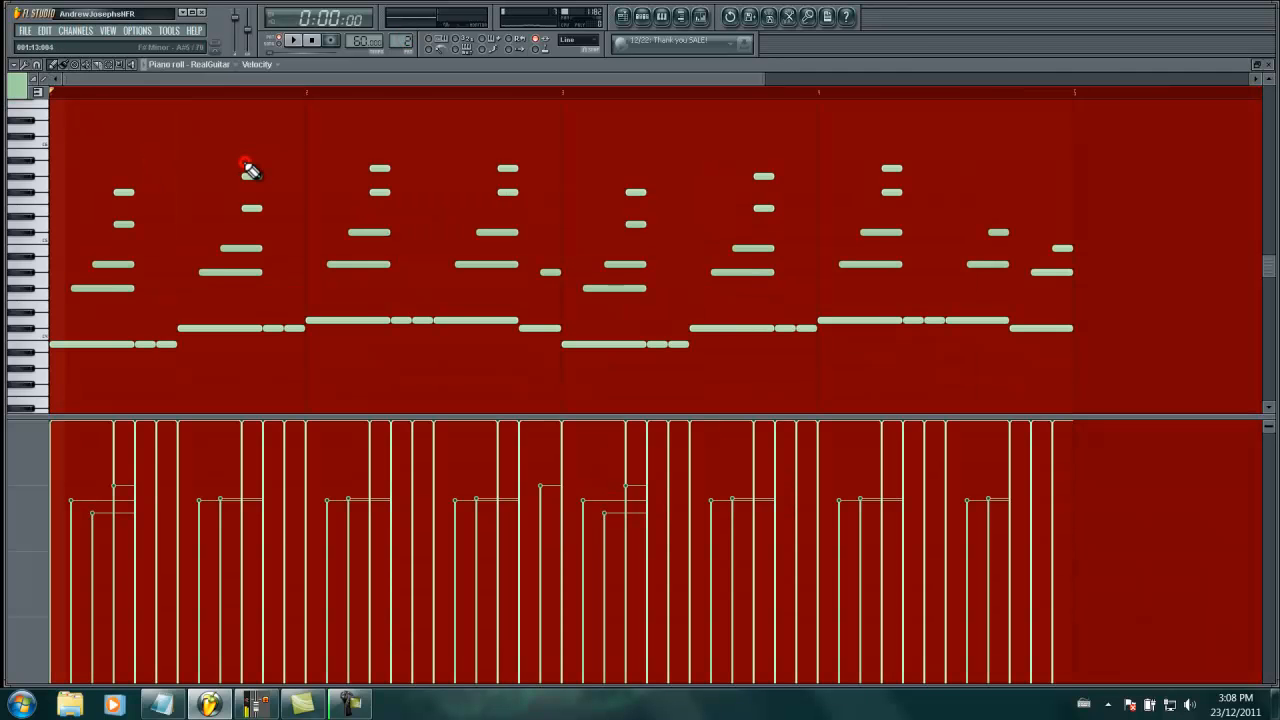
pyautogui.press('F6')
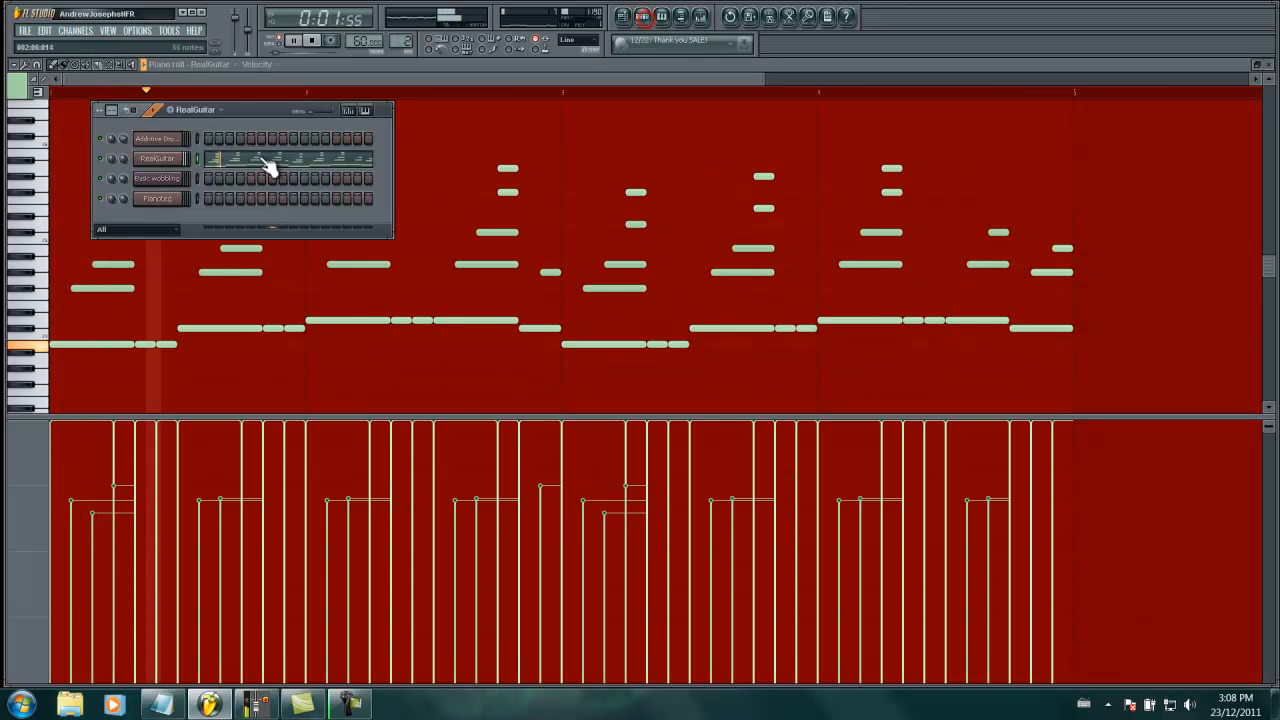
pyautogui.click(176, 162)
pyautogui.moveTo(226, 189); pyautogui.dragTo(506, 200)
pyautogui.click(295, 579)
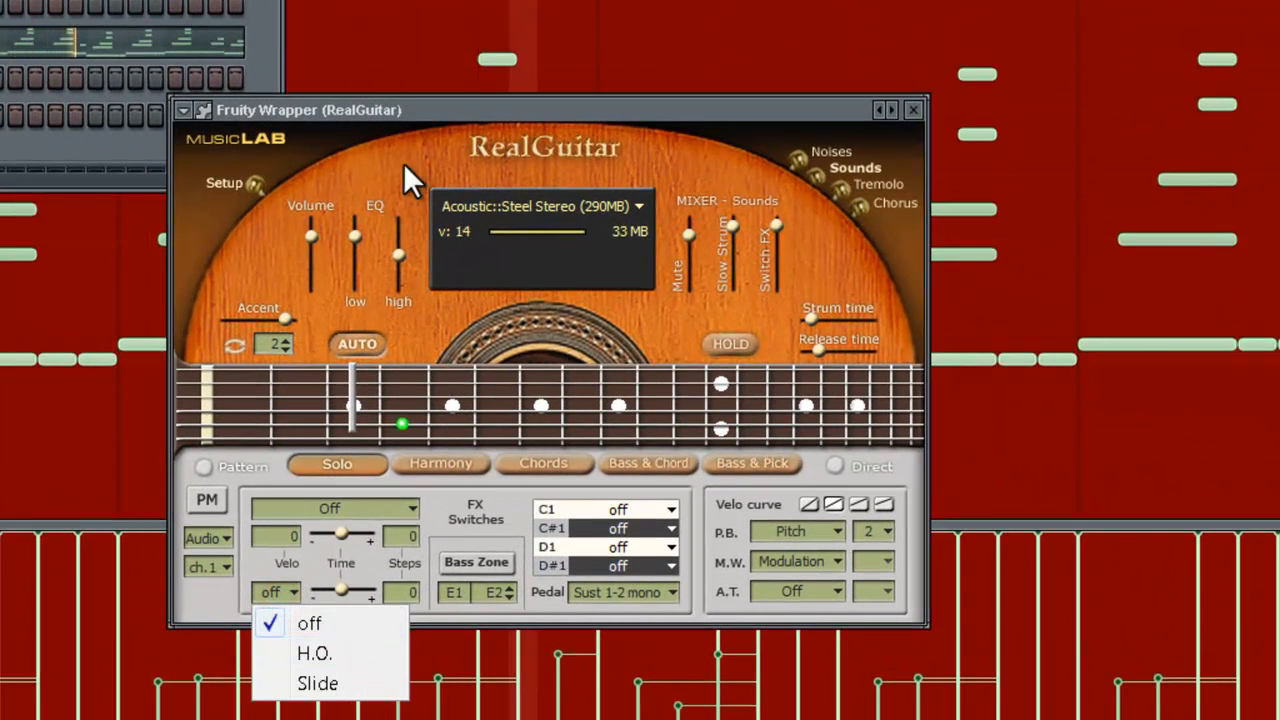
pyautogui.click(450, 3)
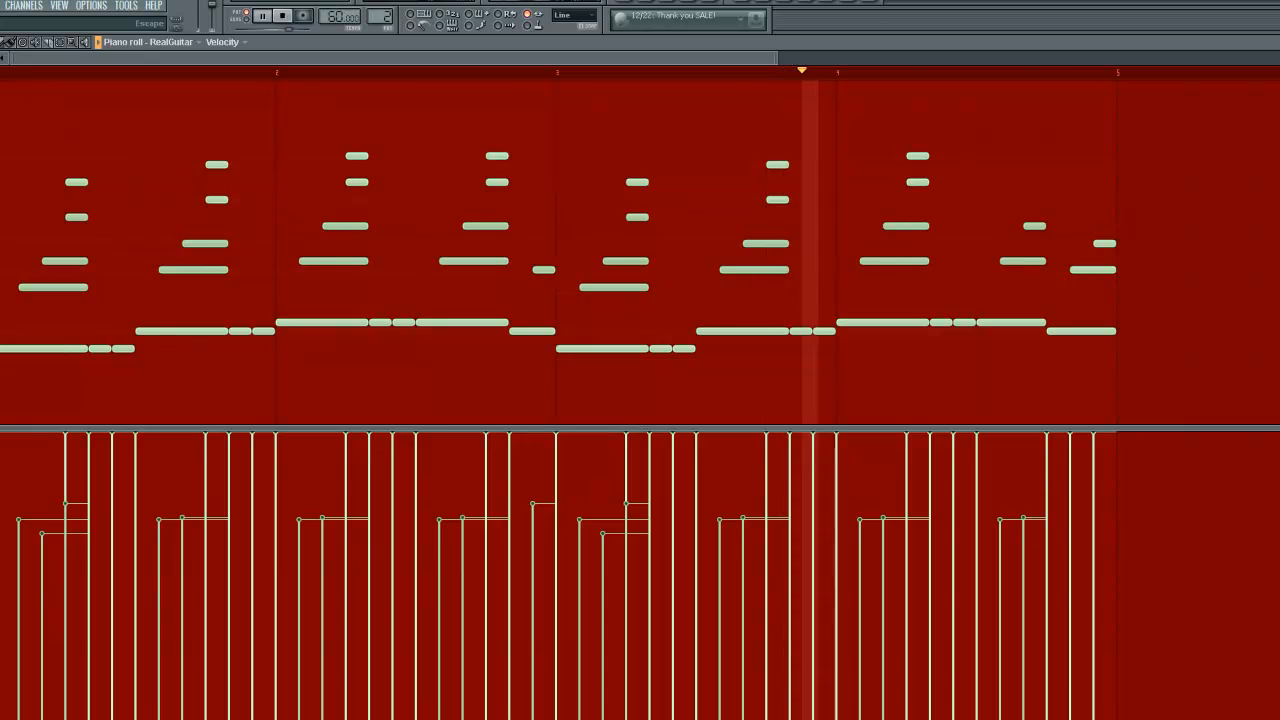
pyautogui.click(1278, 42)
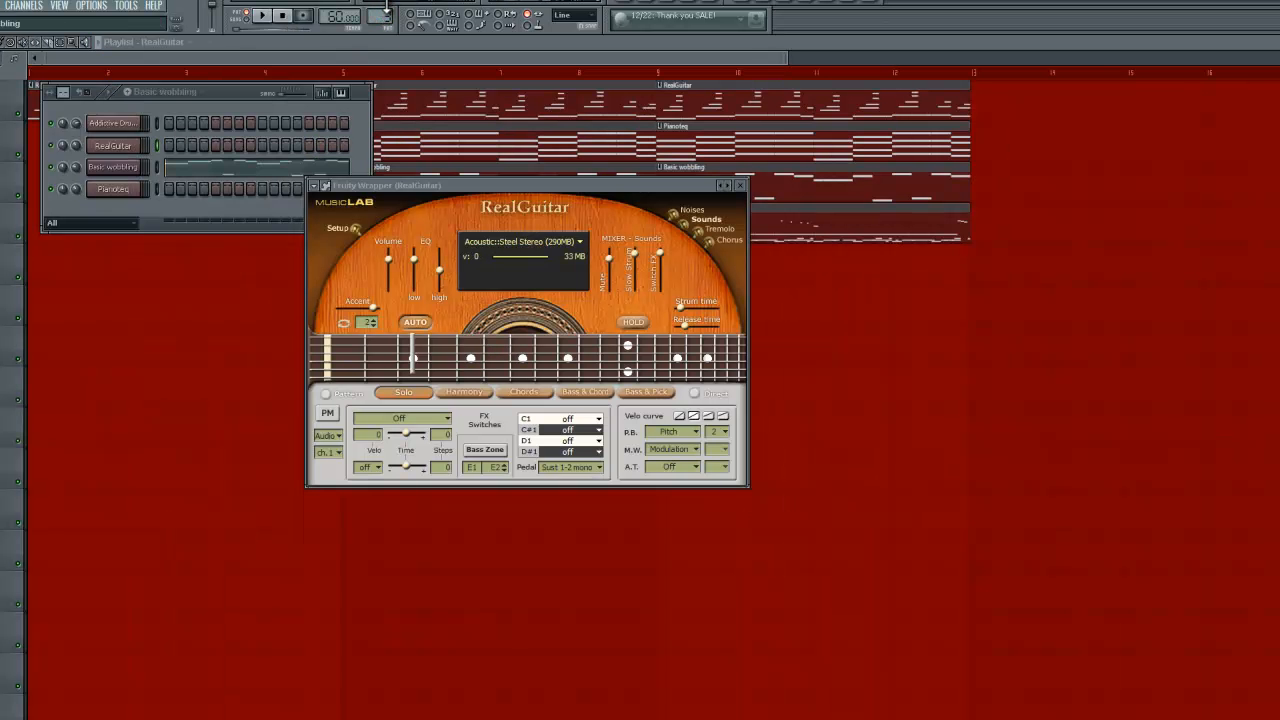
# Play the Basic wobbling pattern, examine its notes in the piano roll and look briefly at the mixer
pyautogui.click(211, 170)
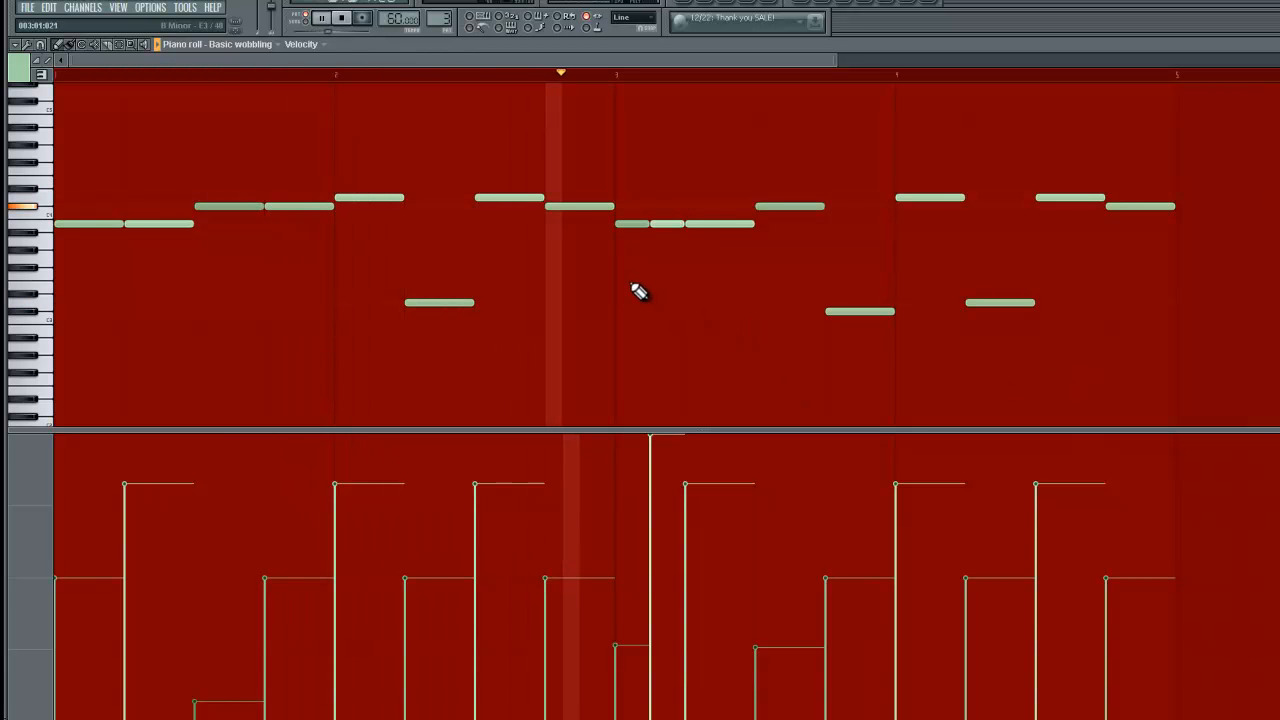
pyautogui.click(776, 4)
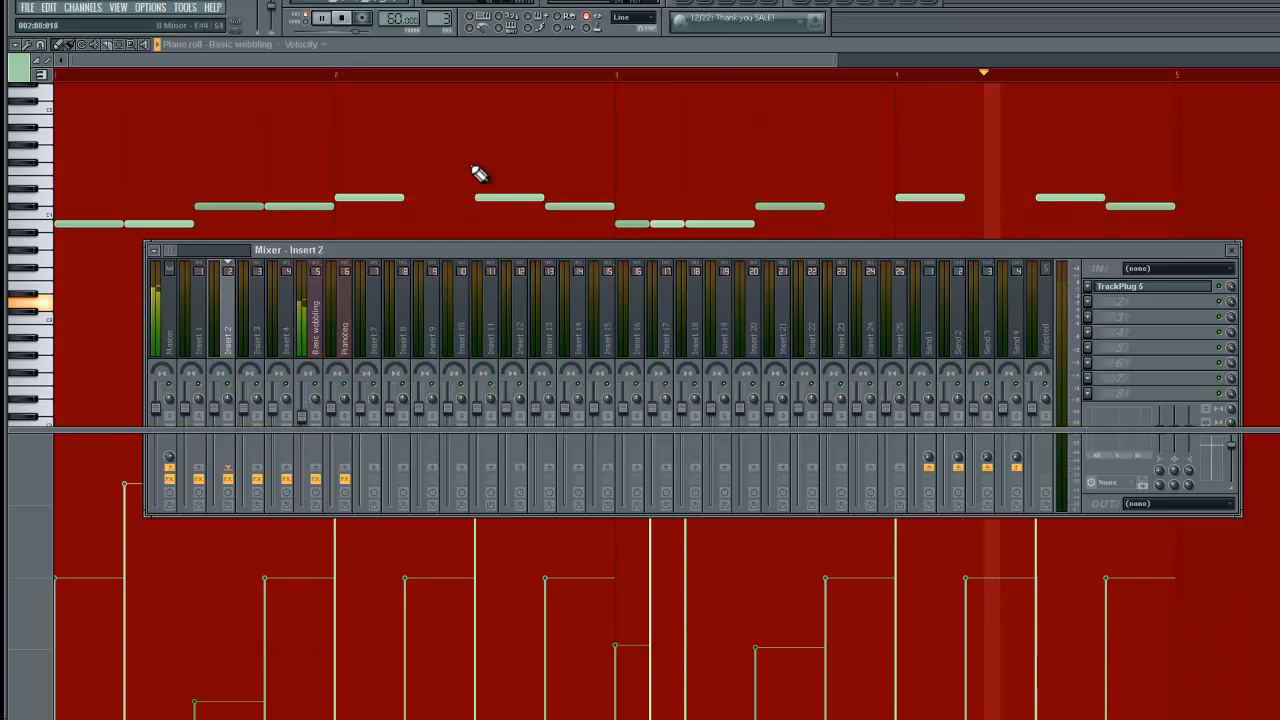
pyautogui.click(773, 6)
# Play the Pianoteq pattern, examine its chords in the piano roll and the instrument's preset list, and stop playback
pyautogui.click(688, 10)
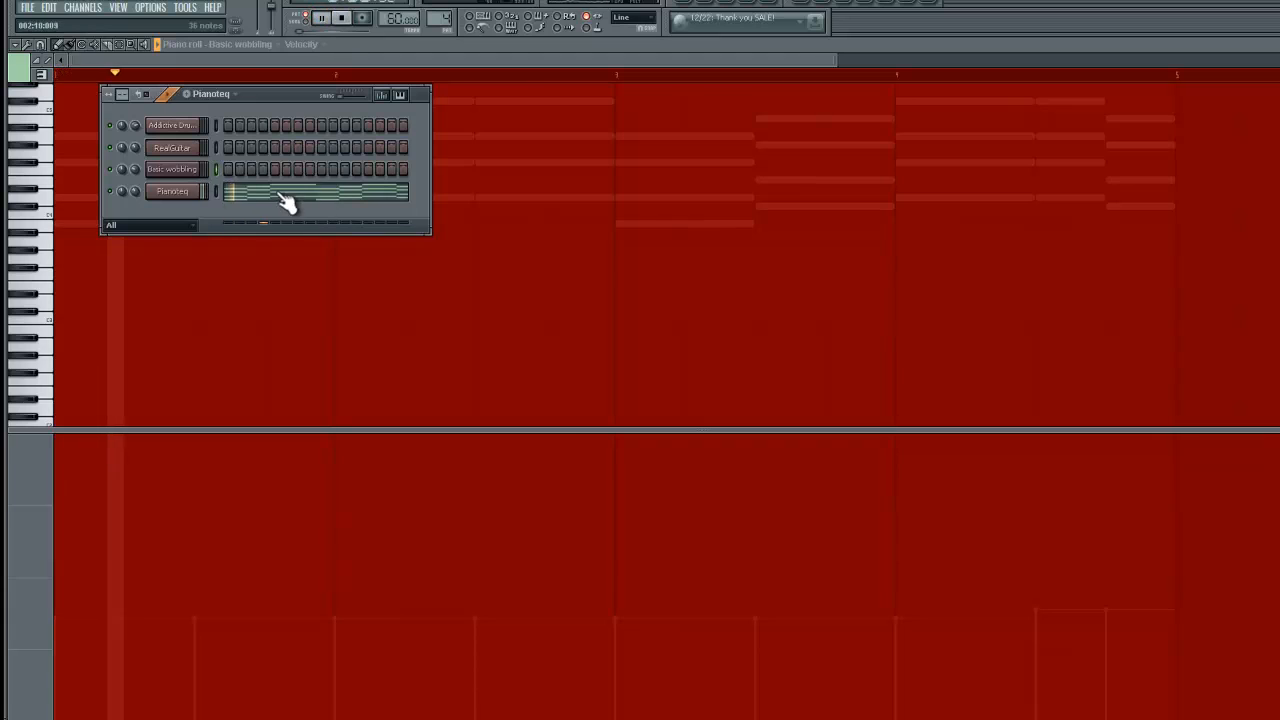
pyautogui.click(174, 191)
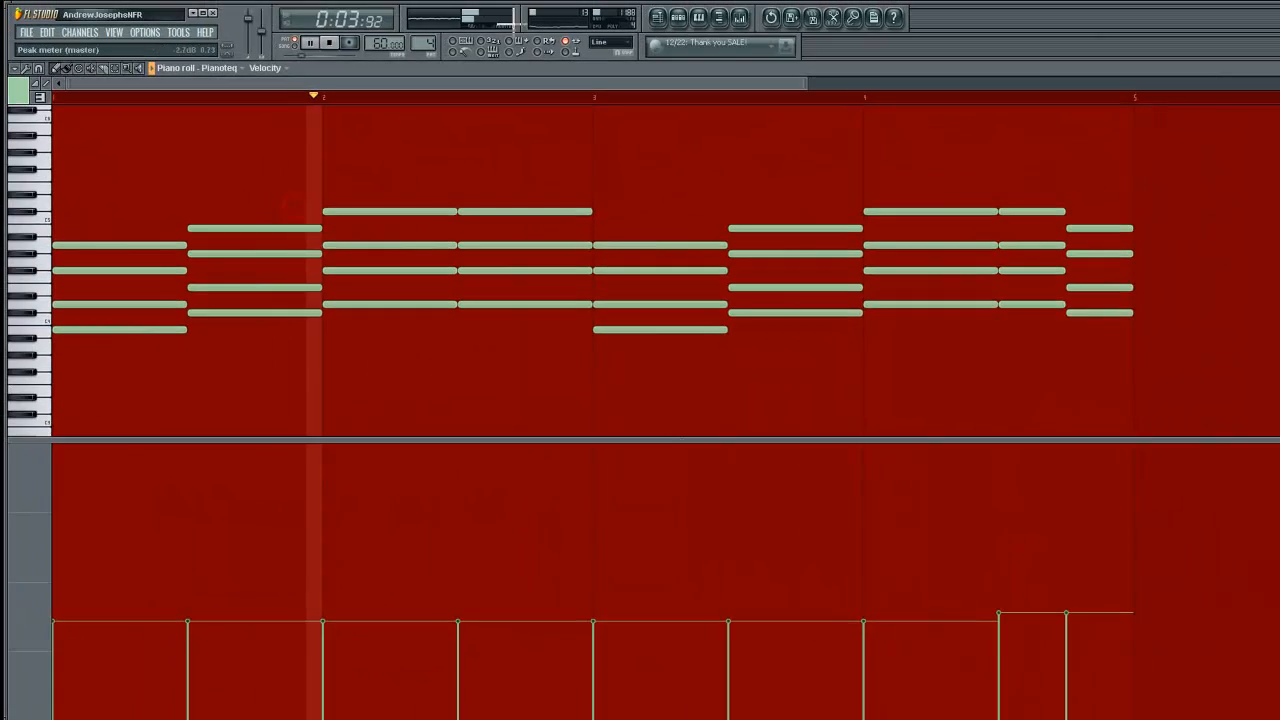
pyautogui.click(678, 17)
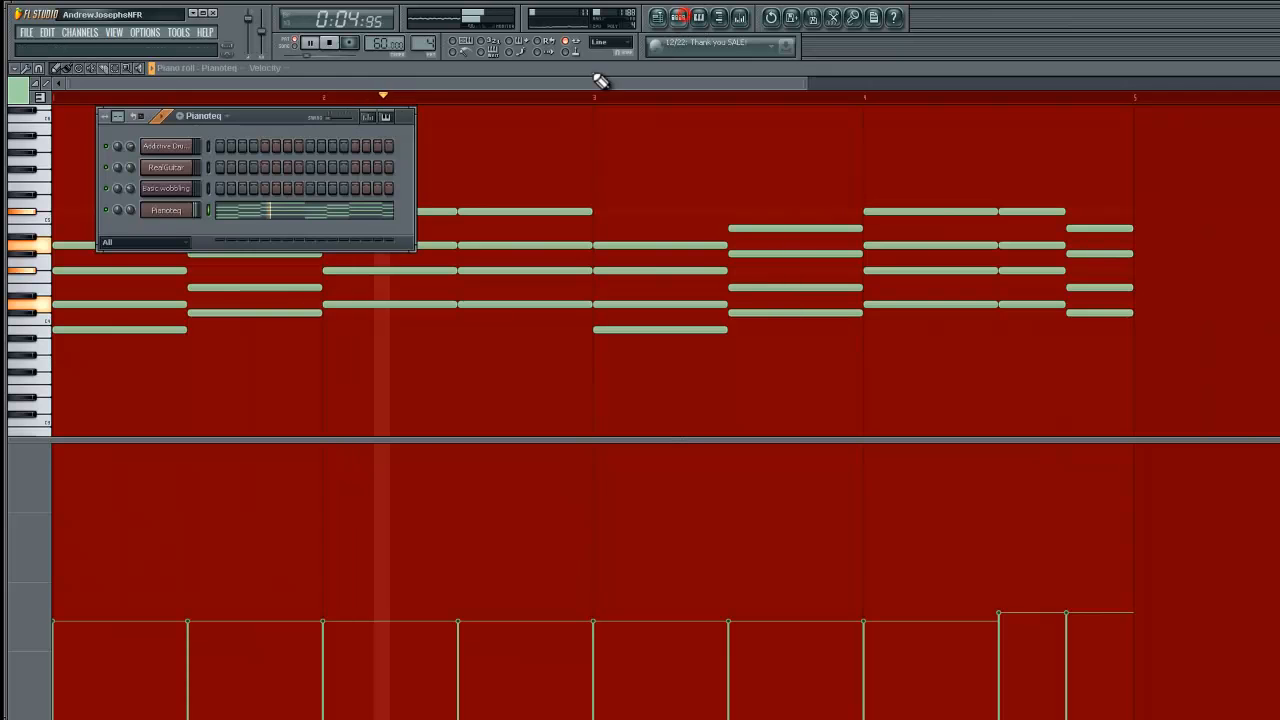
pyautogui.click(200, 210)
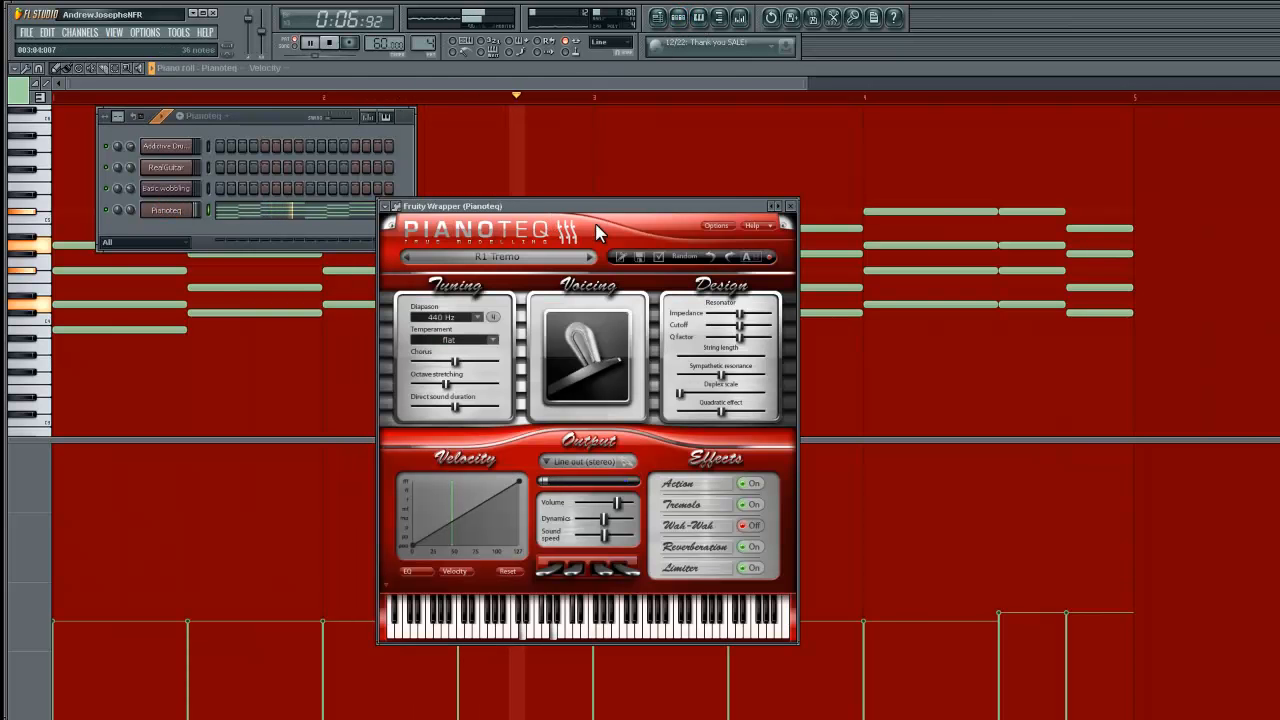
pyautogui.click(562, 265)
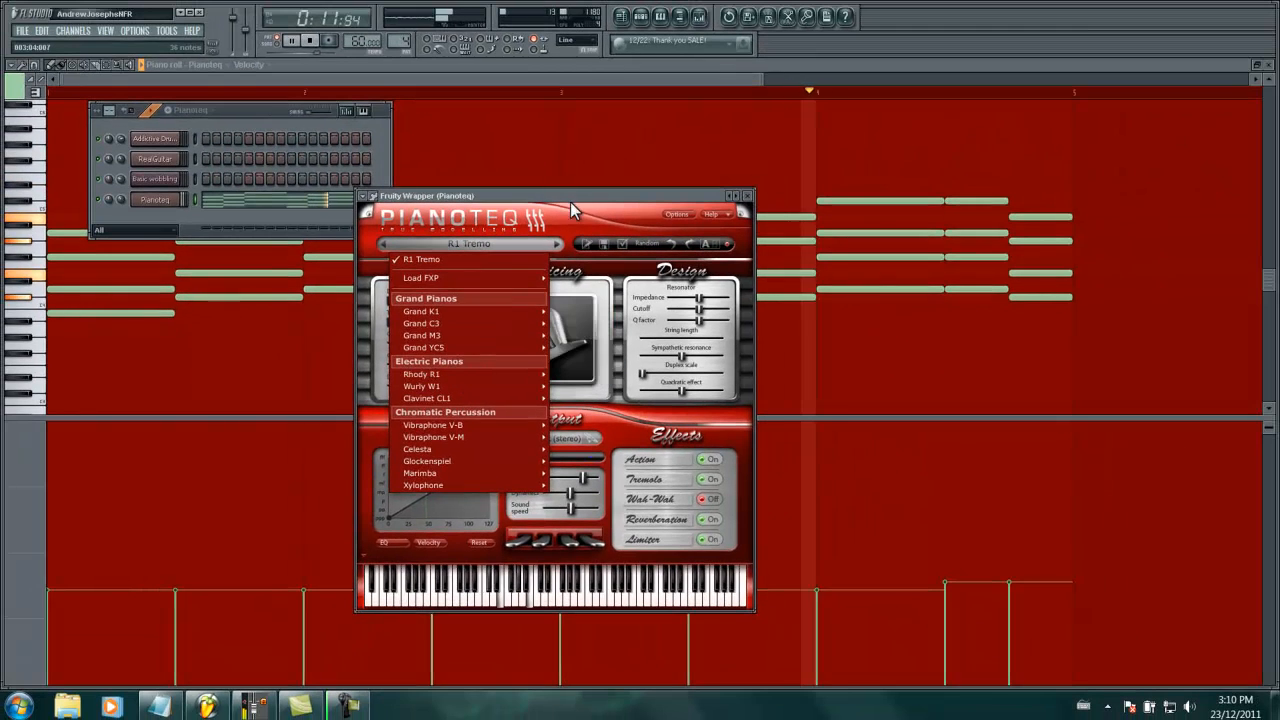
pyautogui.click(570, 202)
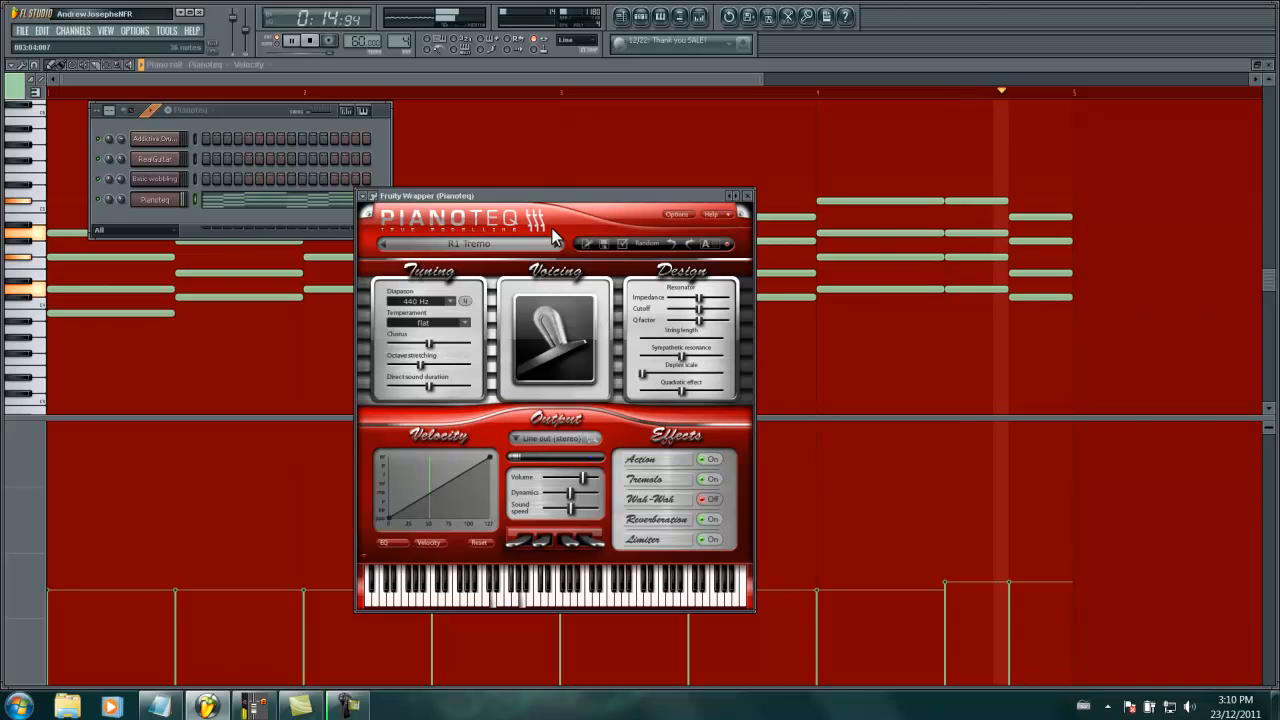
pyautogui.click(552, 158)
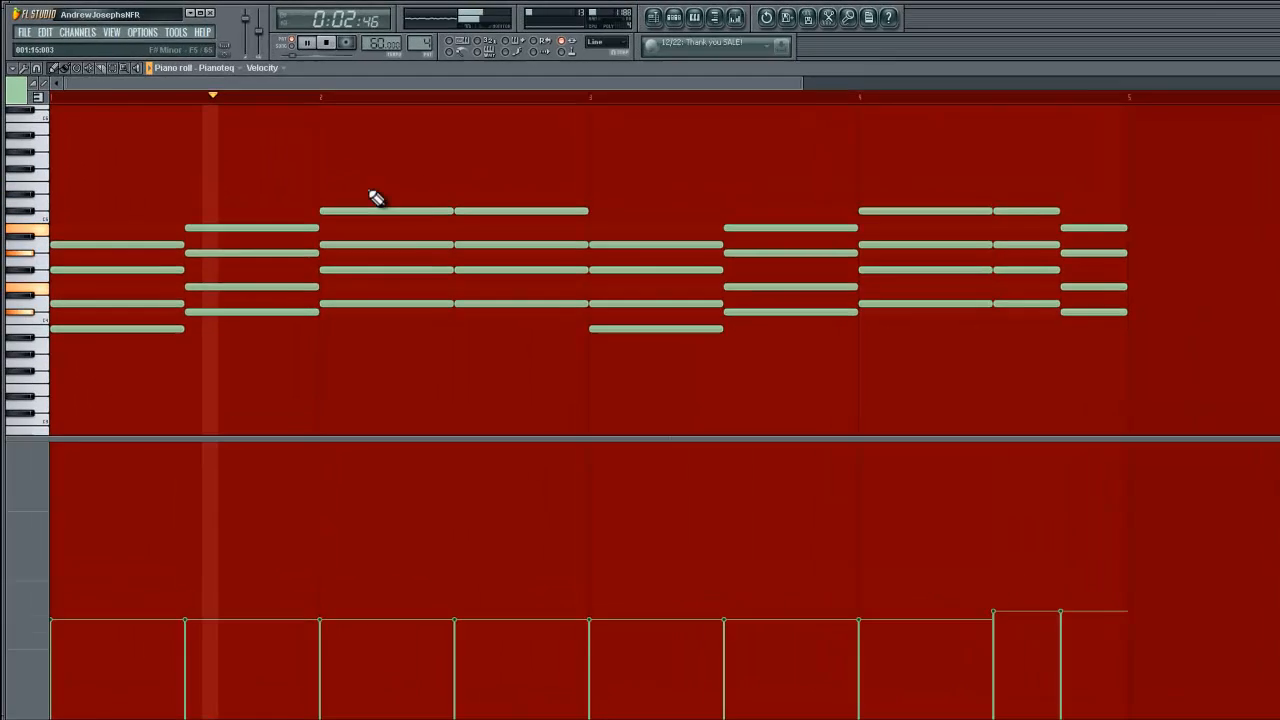
pyautogui.click(677, 19)
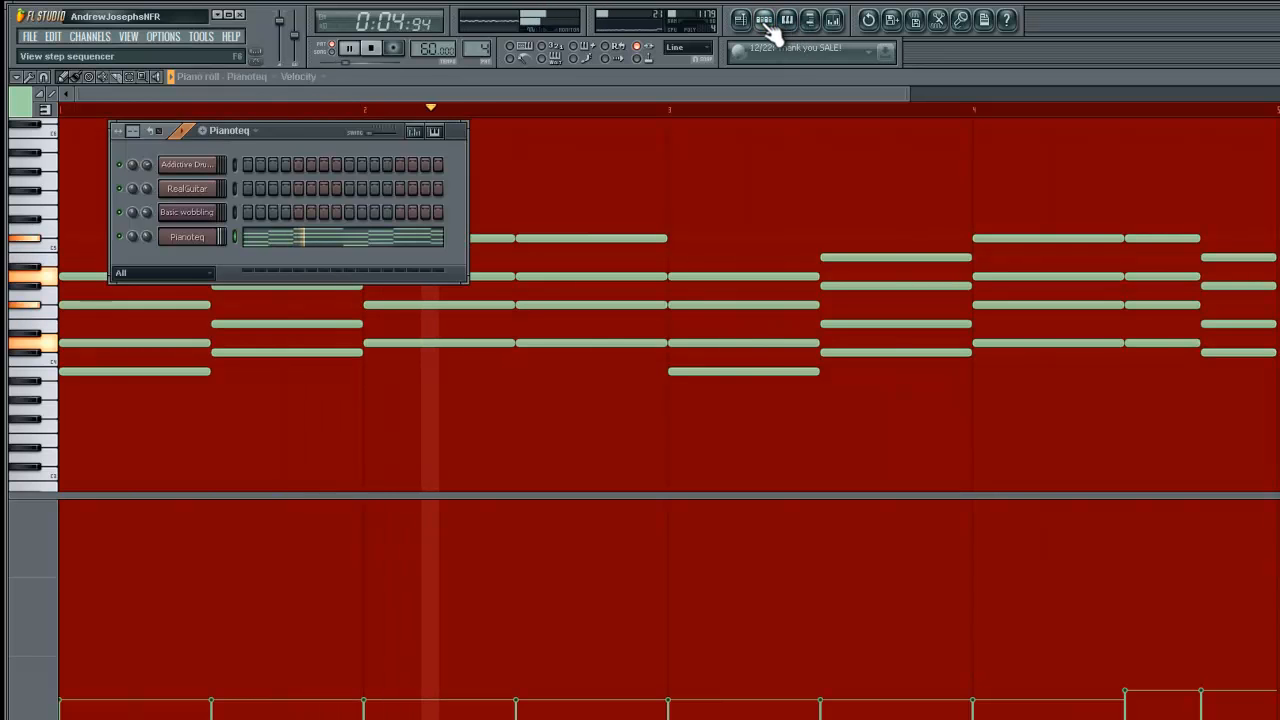
pyautogui.click(766, 21)
pyautogui.press('space')
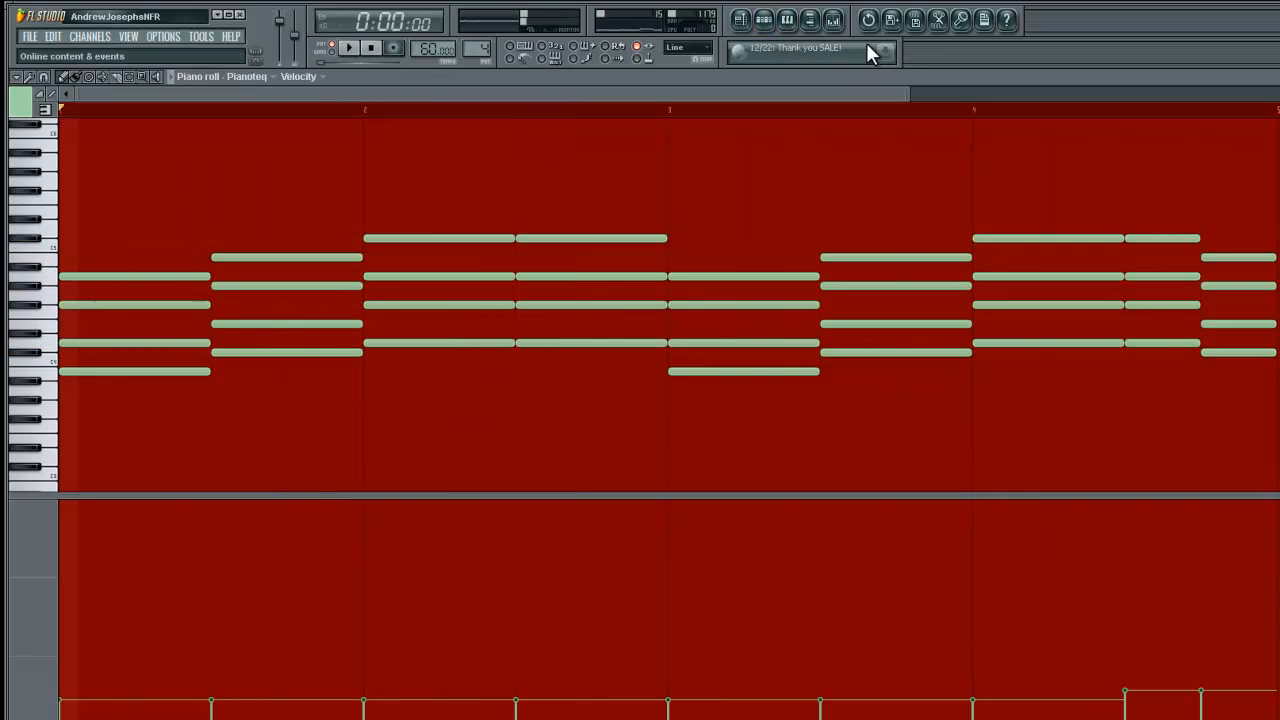
# Adjust the gain of band 3 around 975 Hz in Fruity Parametric EQ 2 on the Pianoteq mixer track during playback
pyautogui.click(835, 21)
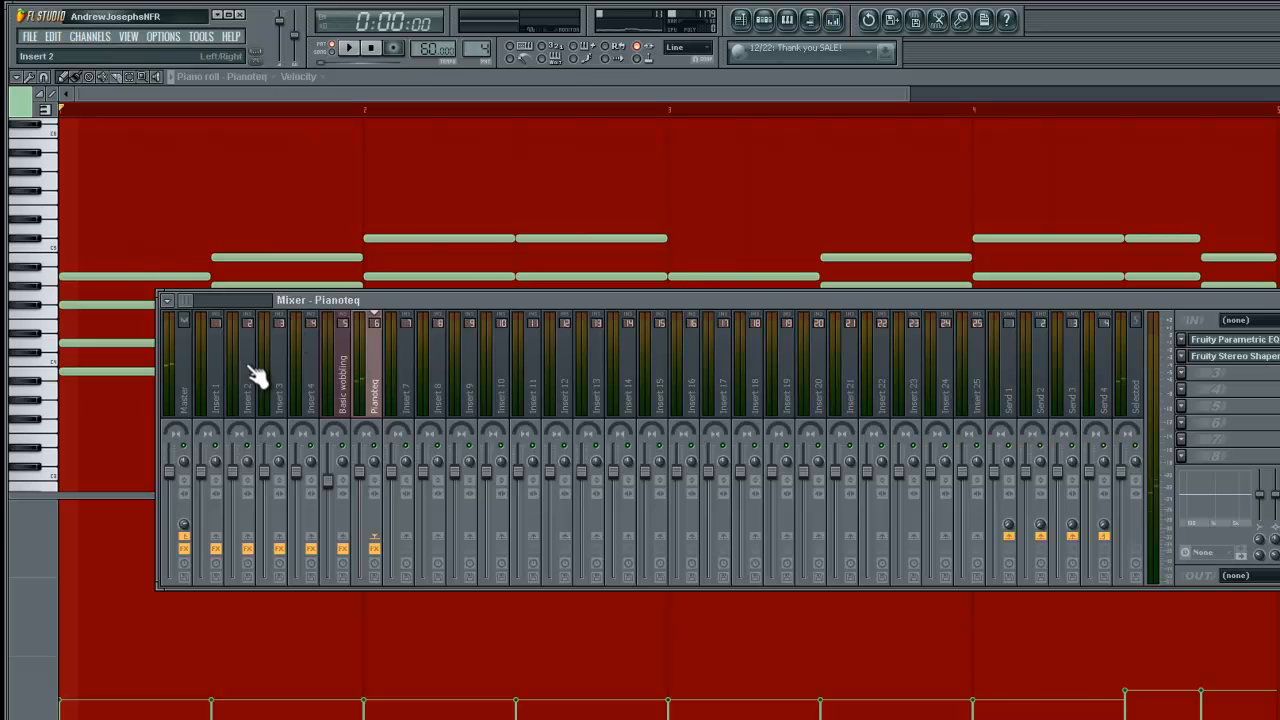
pyautogui.click(1240, 340)
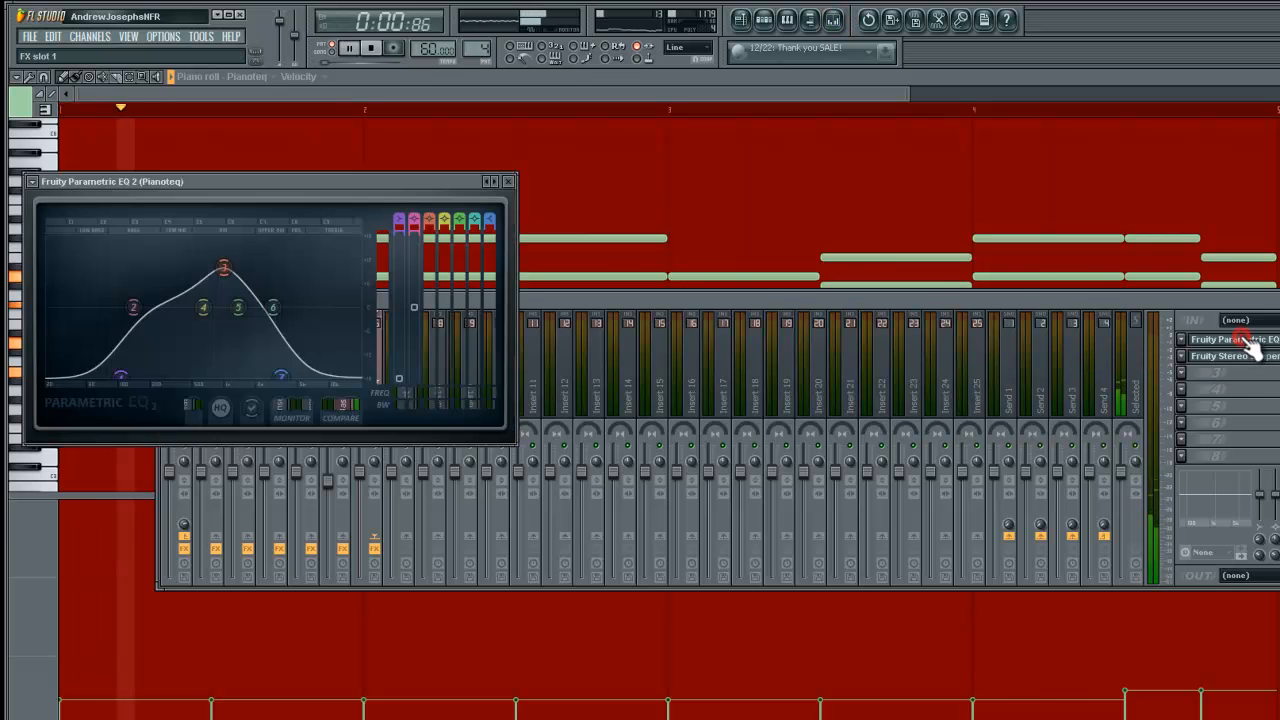
pyautogui.press('space')
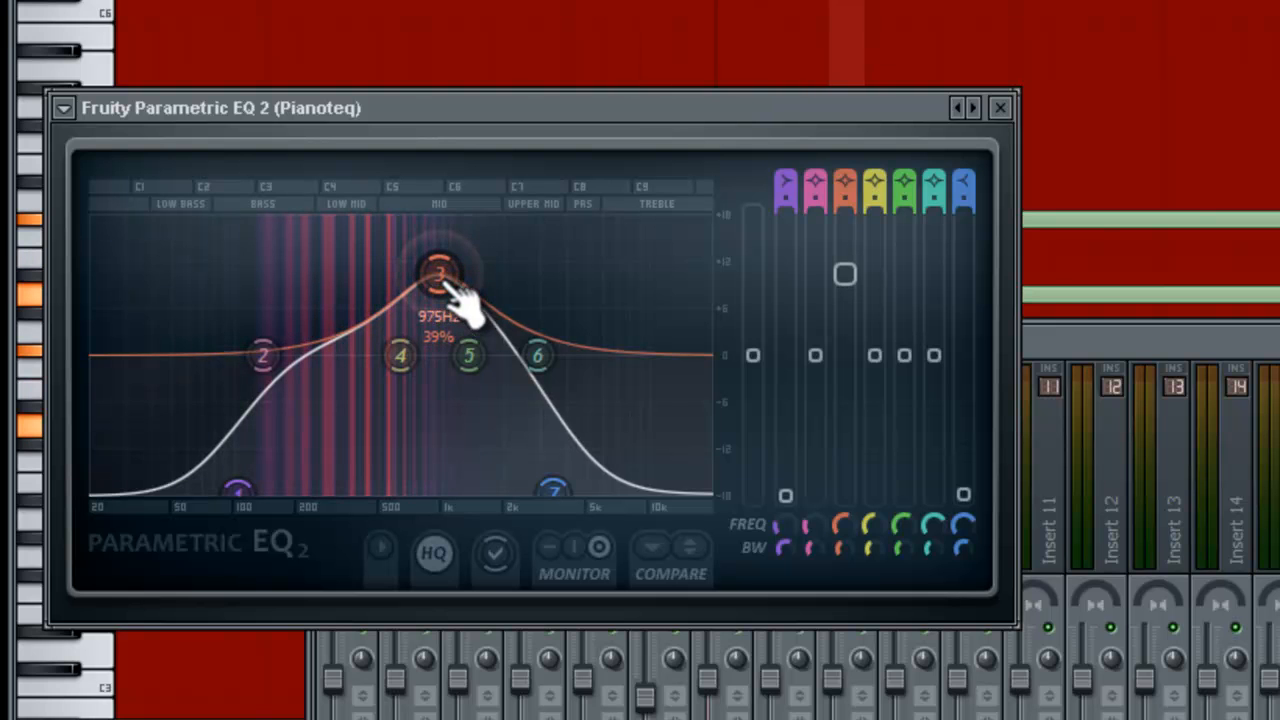
pyautogui.moveTo(447, 288); pyautogui.dragTo(445, 276)
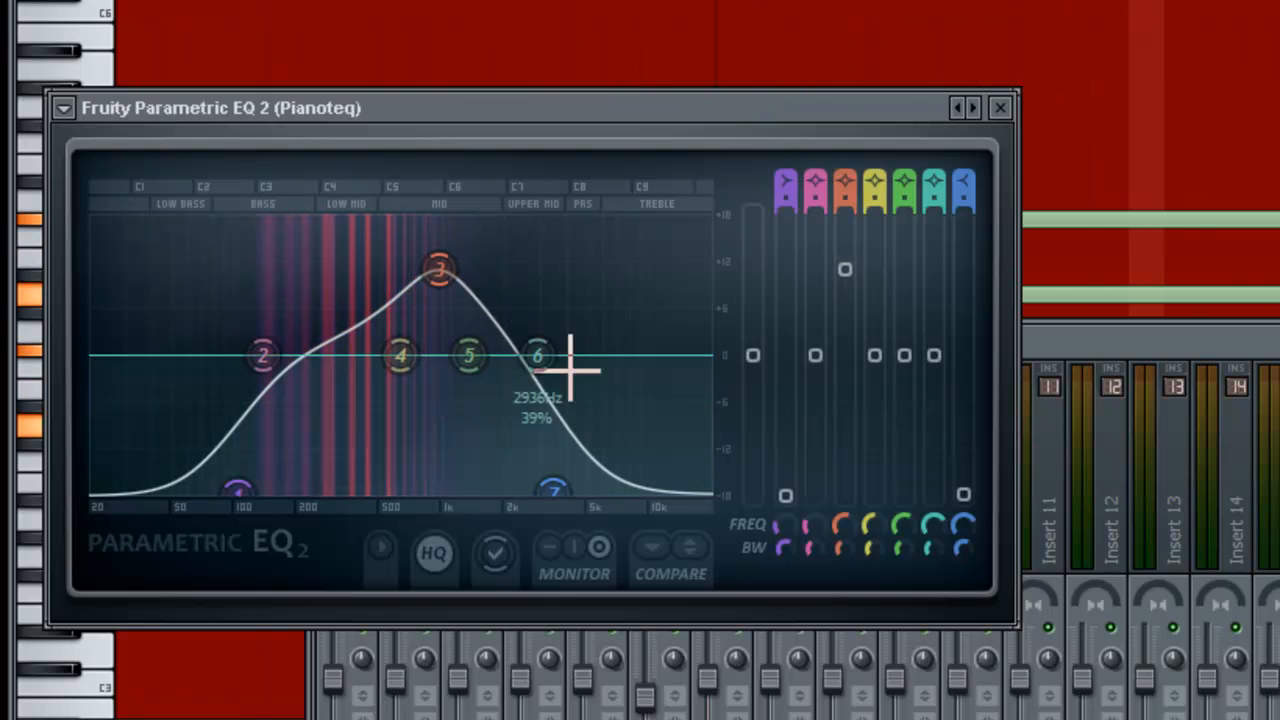
pyautogui.press('F9')
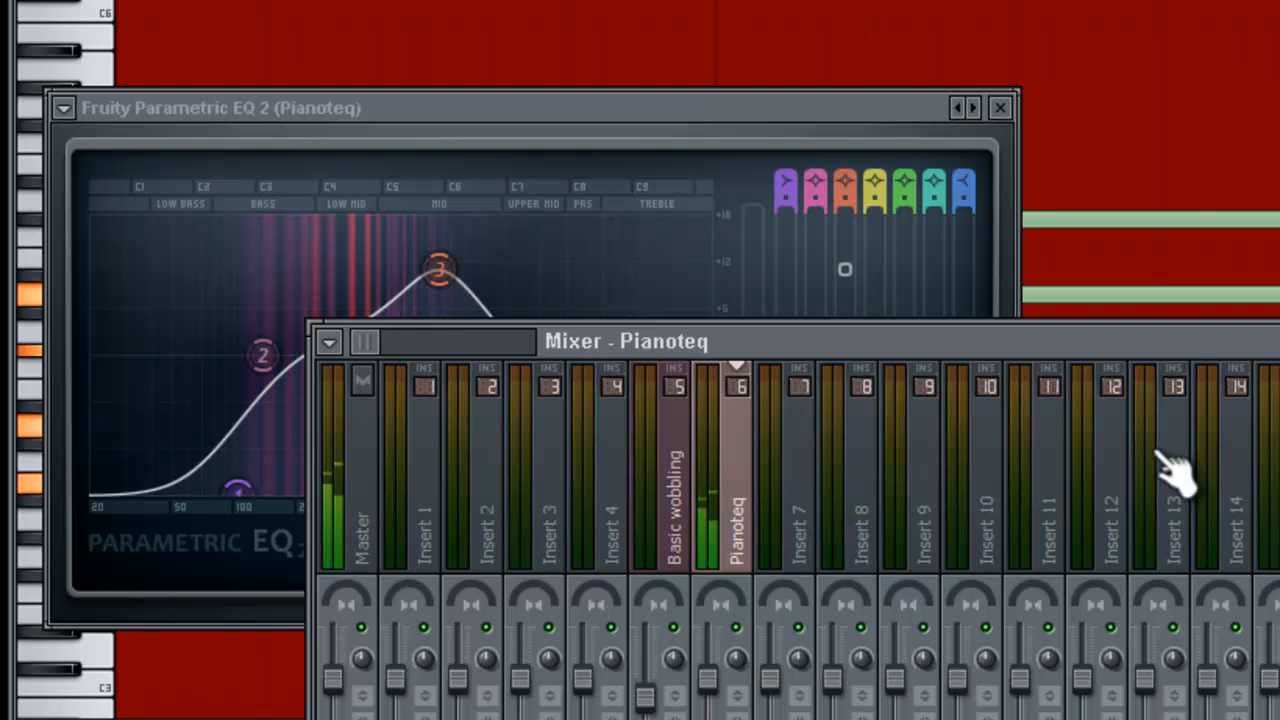
pyautogui.click(1279, 452)
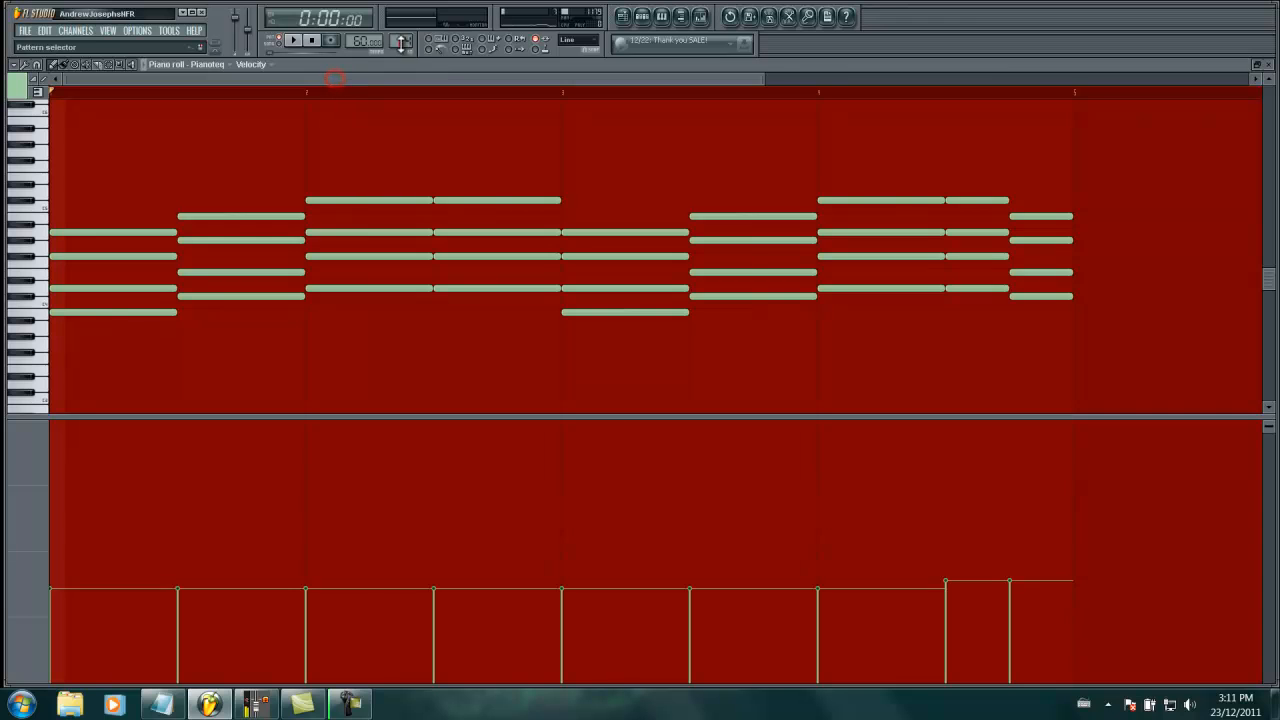
# Play pattern 3 and compare the Basic wobbling track's sound with Turnado's knob 1 at 0 and back at about 80
pyautogui.moveTo(401, 44); pyautogui.dragTo(401, 39)
pyautogui.click(703, 16)
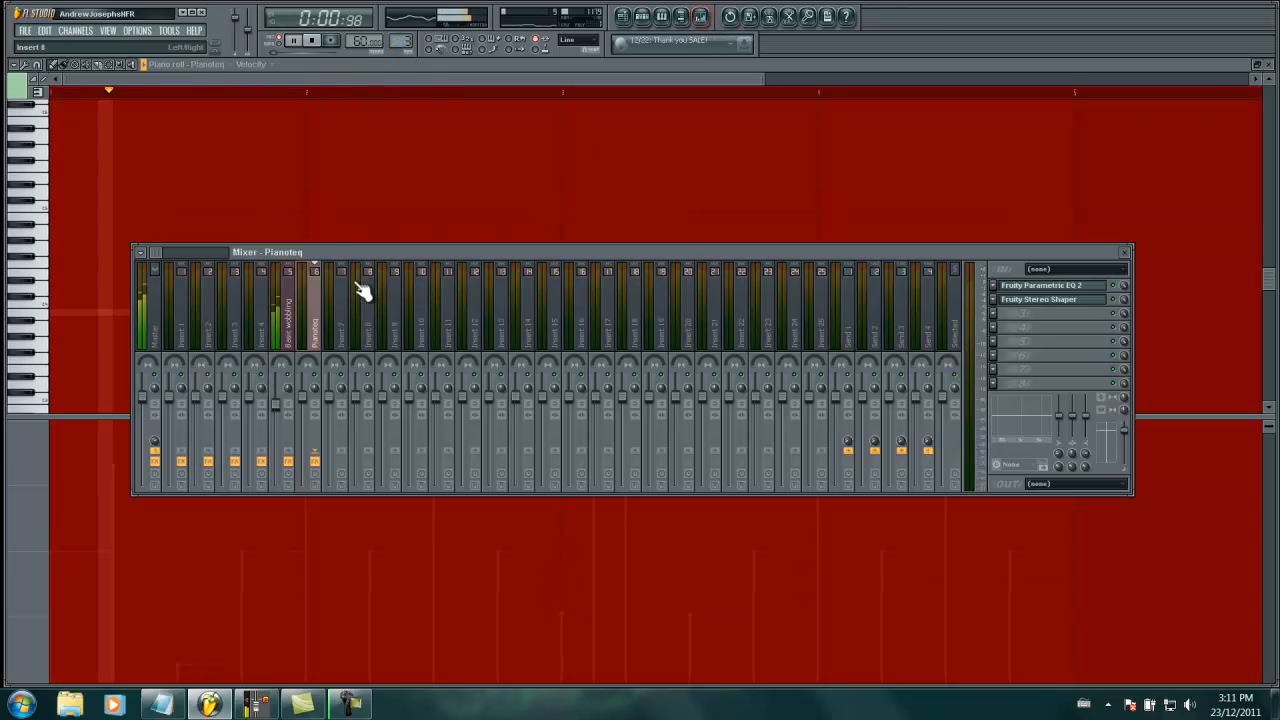
pyautogui.click(293, 312)
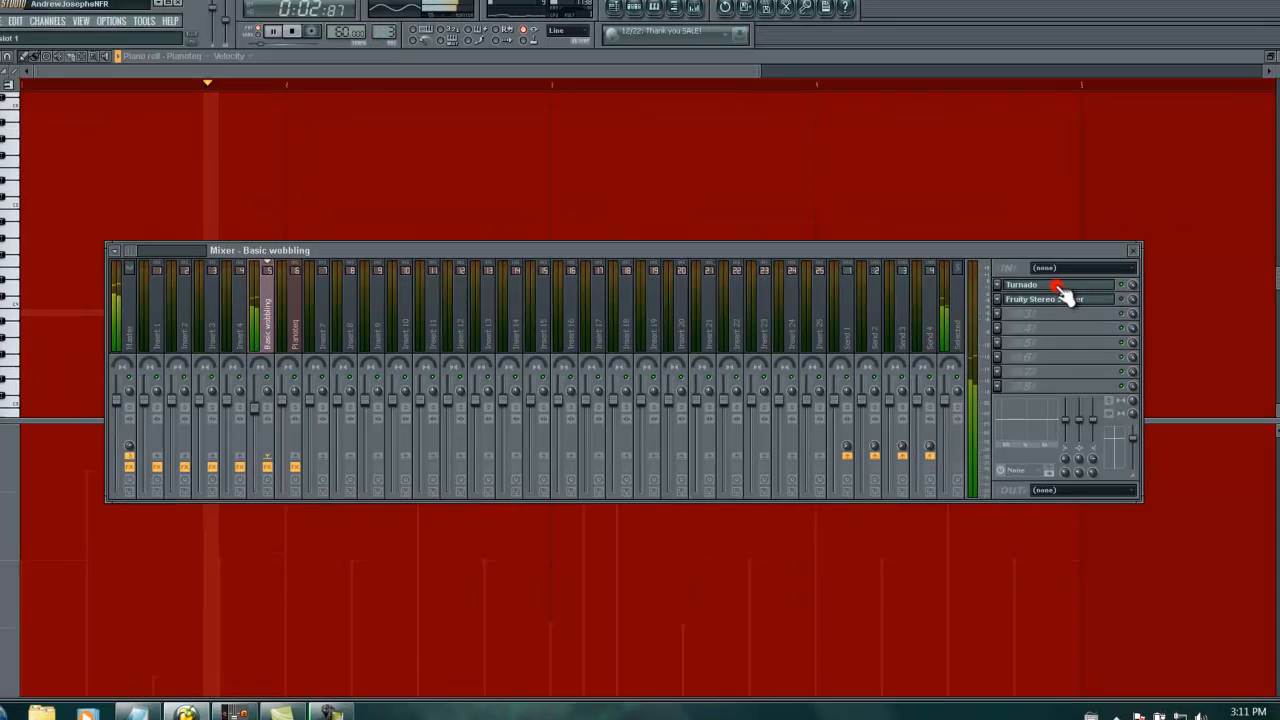
pyautogui.click(1051, 285)
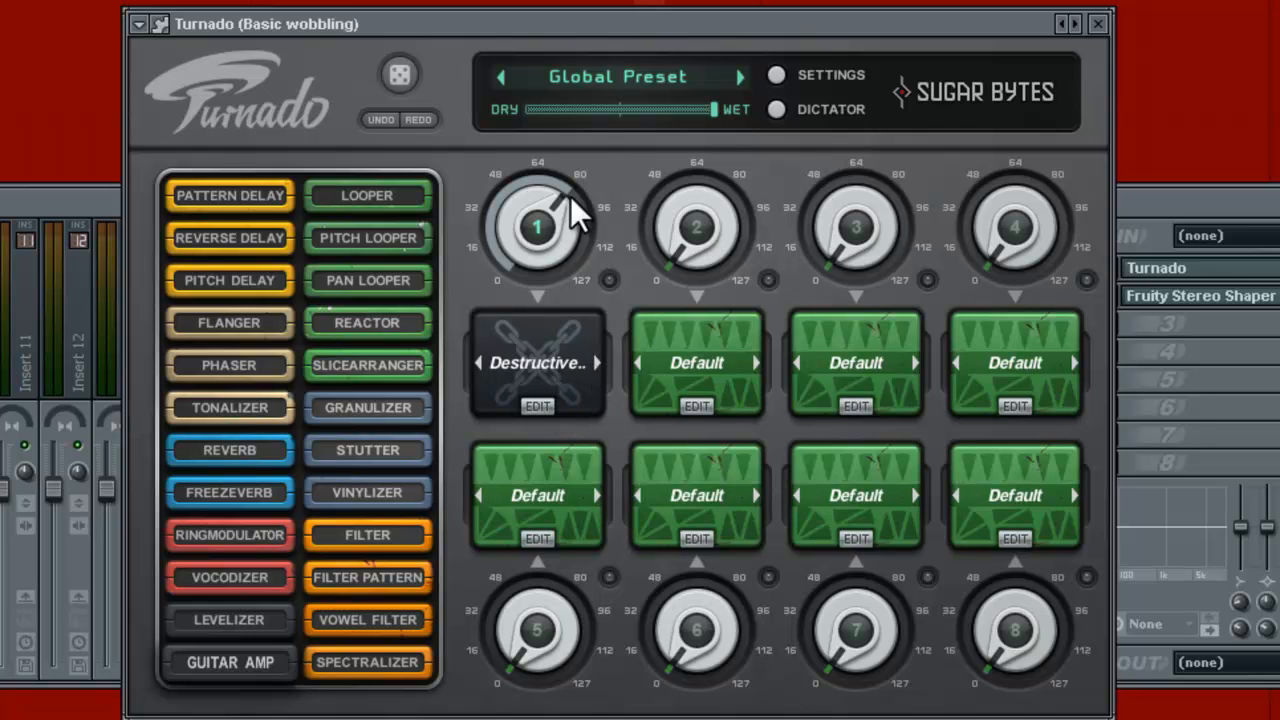
pyautogui.moveTo(554, 234); pyautogui.dragTo(582, 452)
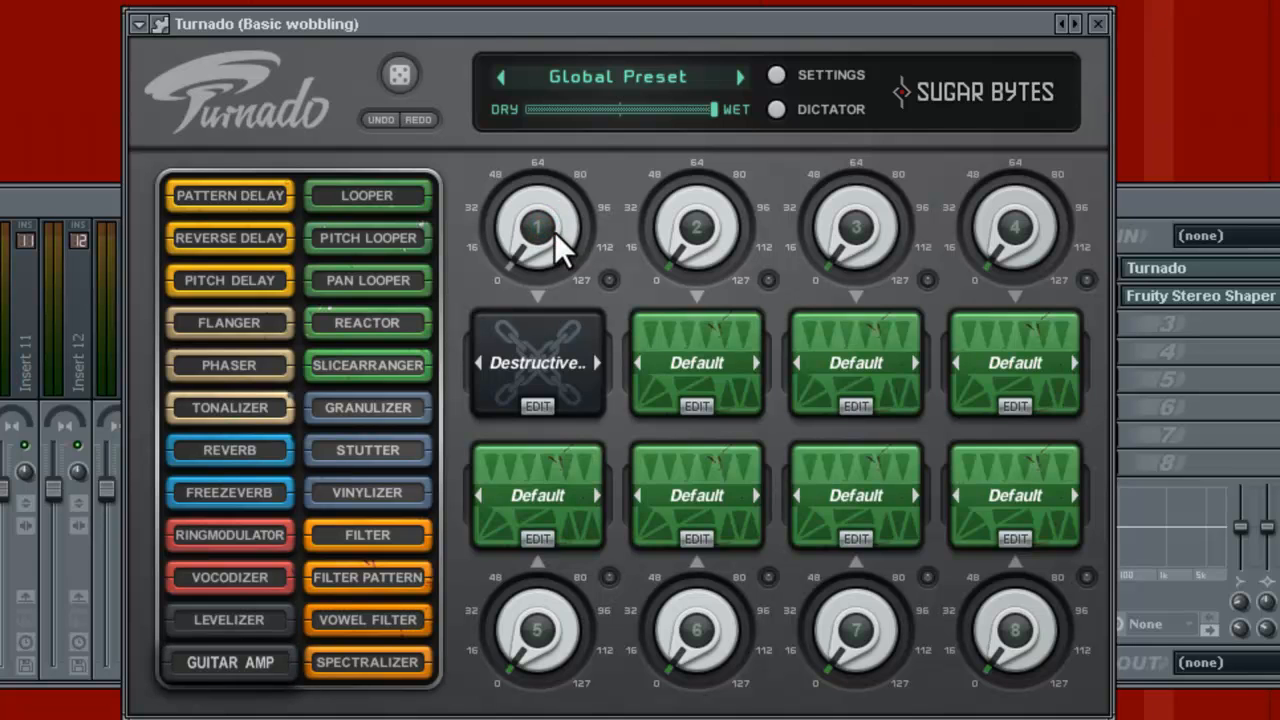
pyautogui.moveTo(554, 232); pyautogui.dragTo(570, 111)
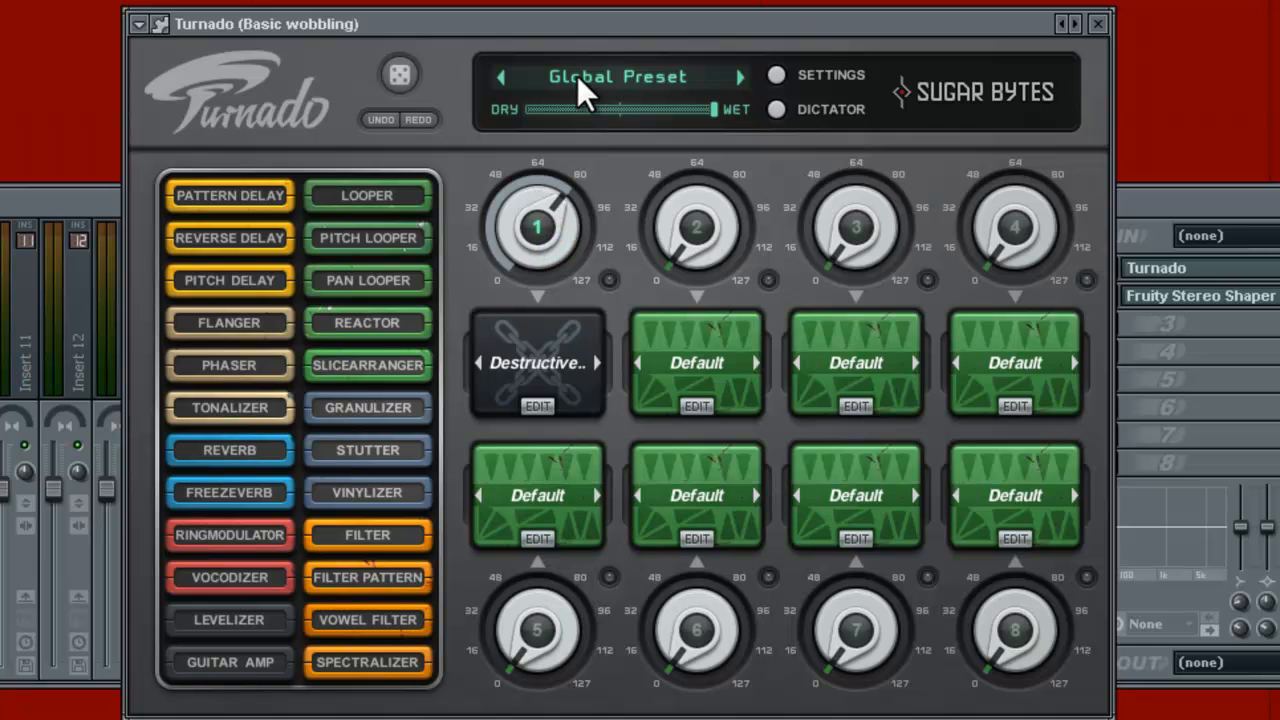
# Close Turnado, open TrackPlug 5 on mixer track Insert 2 and adjust the gain of its Comp 1 section
pyautogui.click(1099, 23)
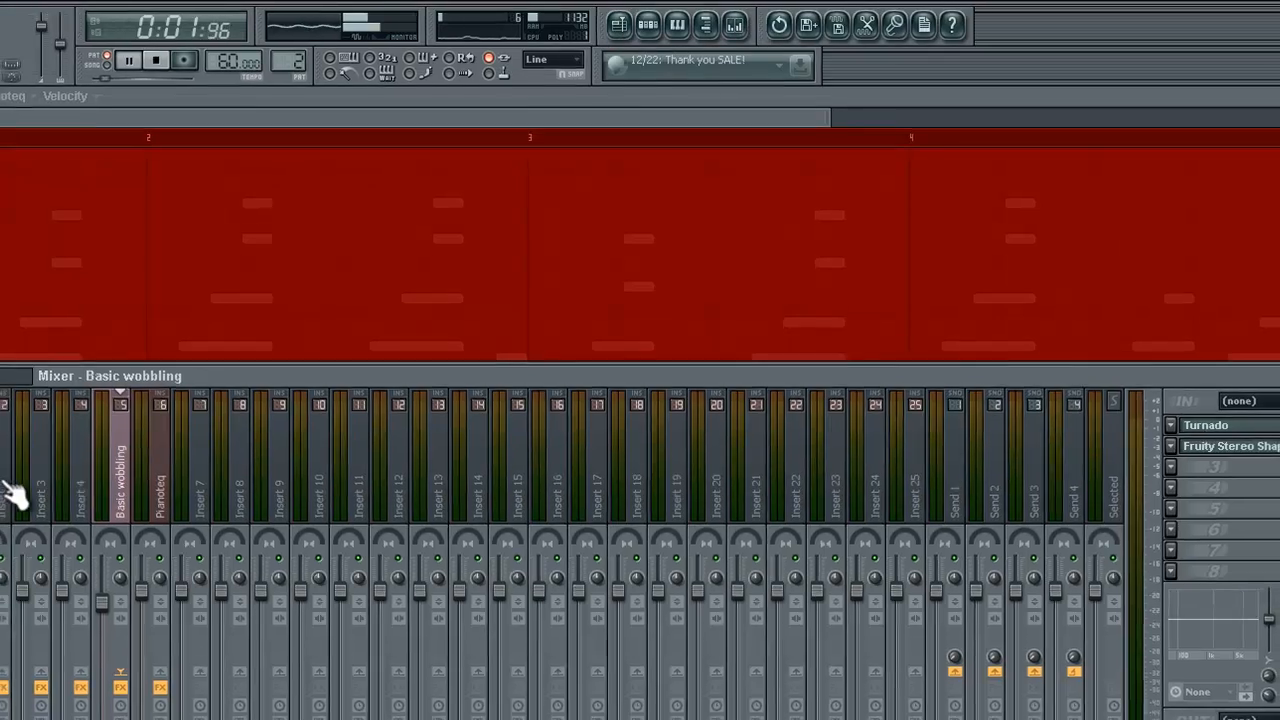
pyautogui.click(4, 484)
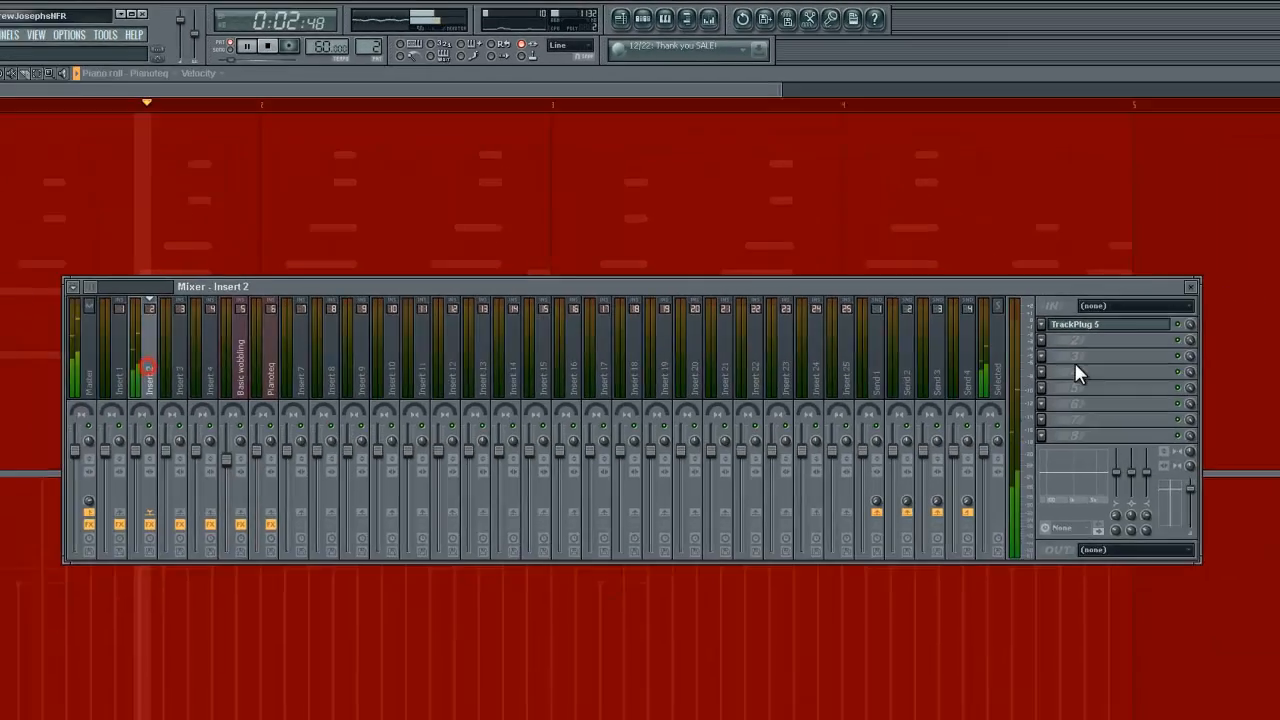
pyautogui.click(1052, 285)
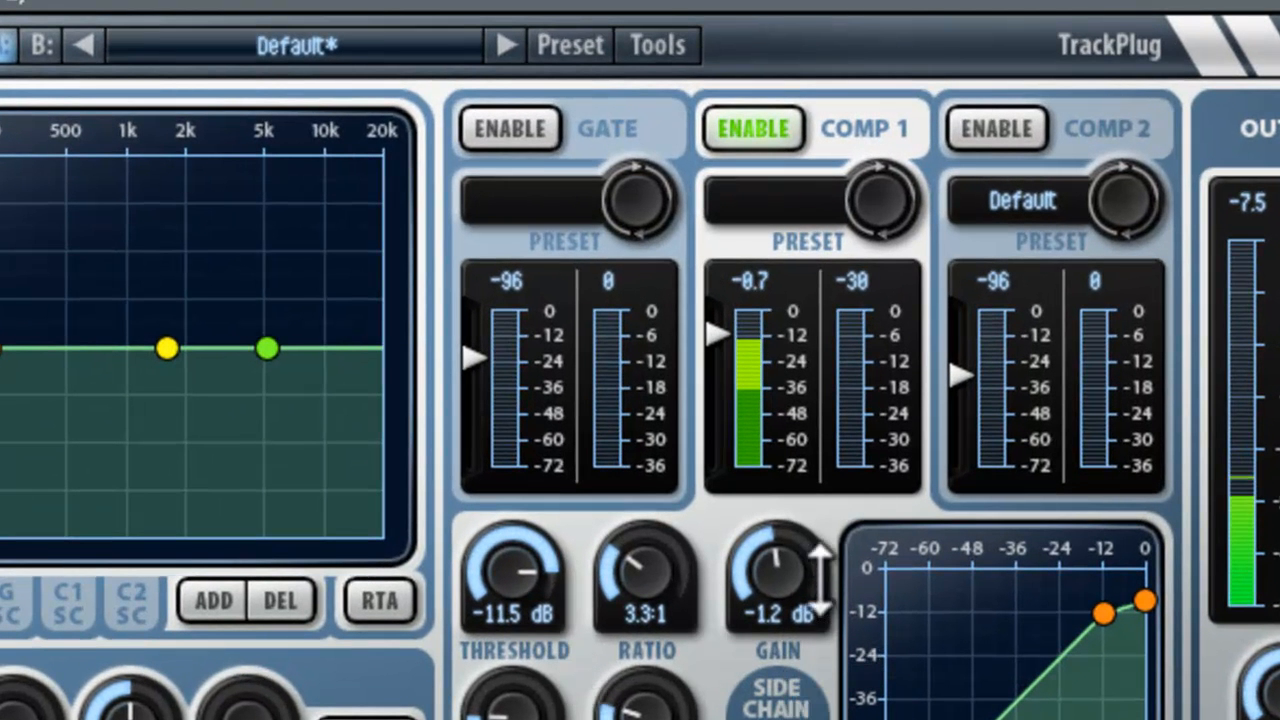
pyautogui.moveTo(796, 560)
pyautogui.mouseDown()
pyautogui.moveTo(775, 580)
pyautogui.moveTo(775, 564)
pyautogui.mouseUp()
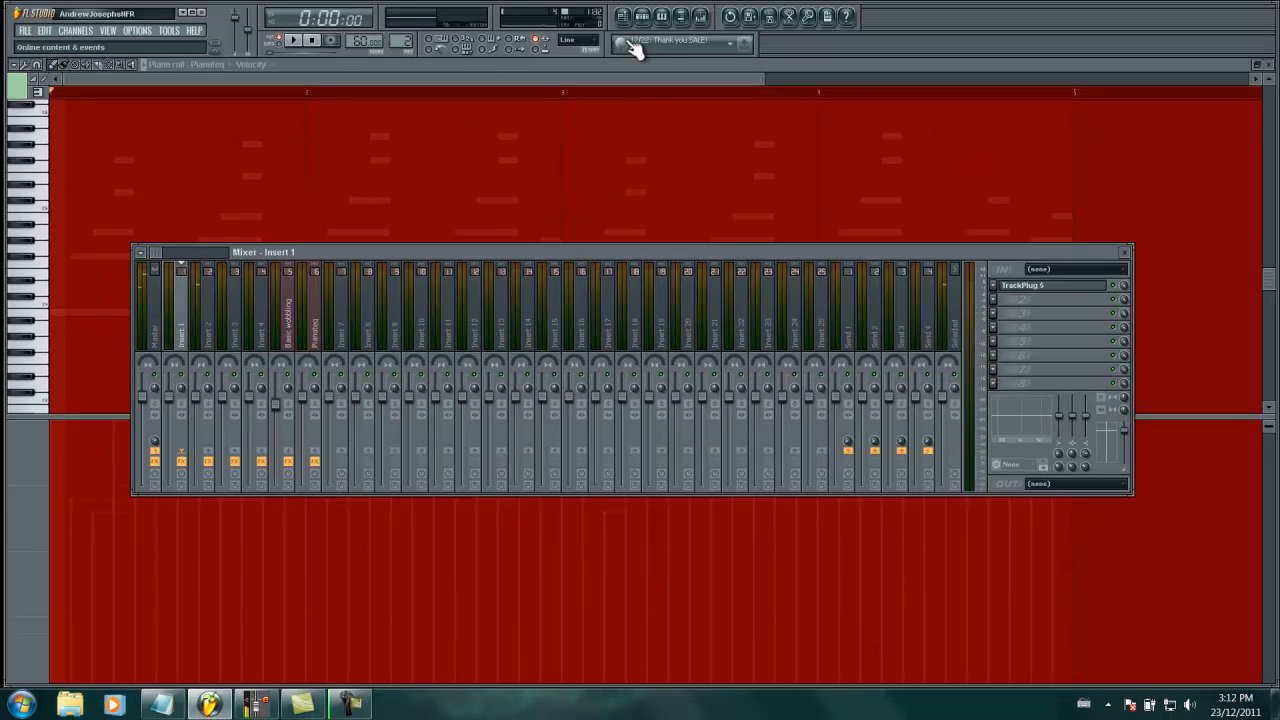
# Play the drum pattern and view the gate and compressor settings of TrackPlug 5 on mixer track Insert 1
pyautogui.press('space')
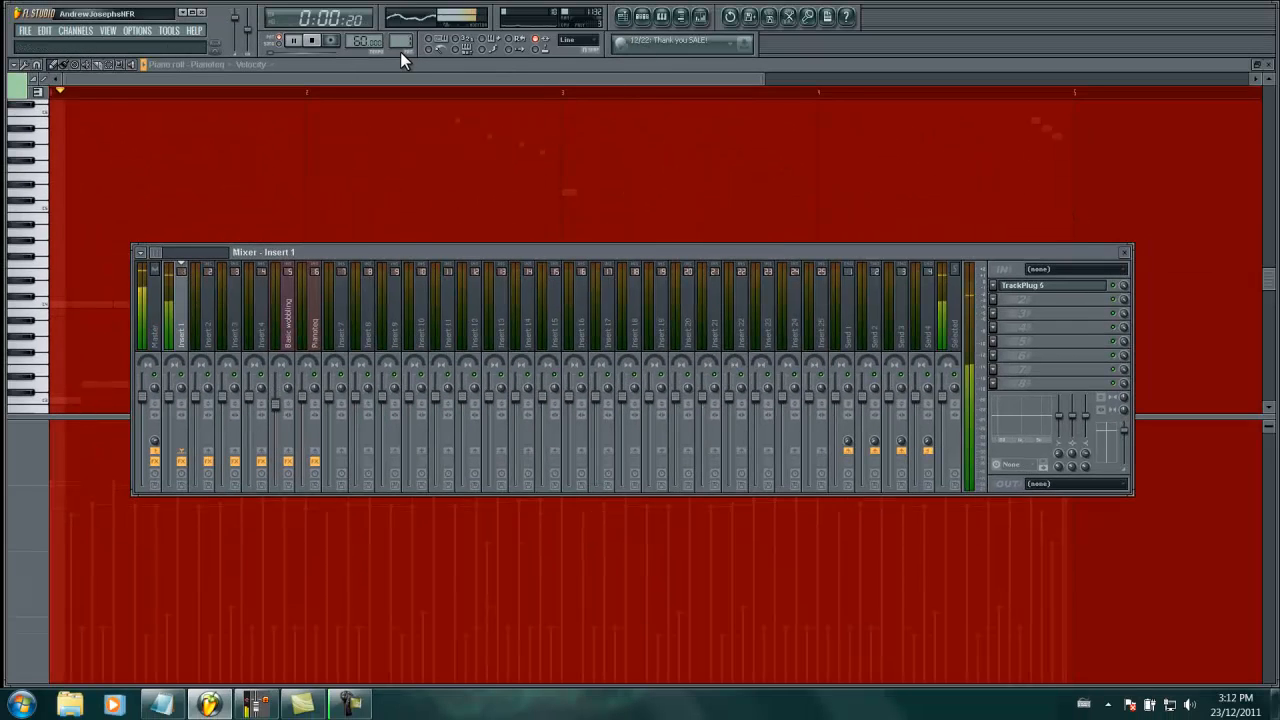
pyautogui.click(1076, 288)
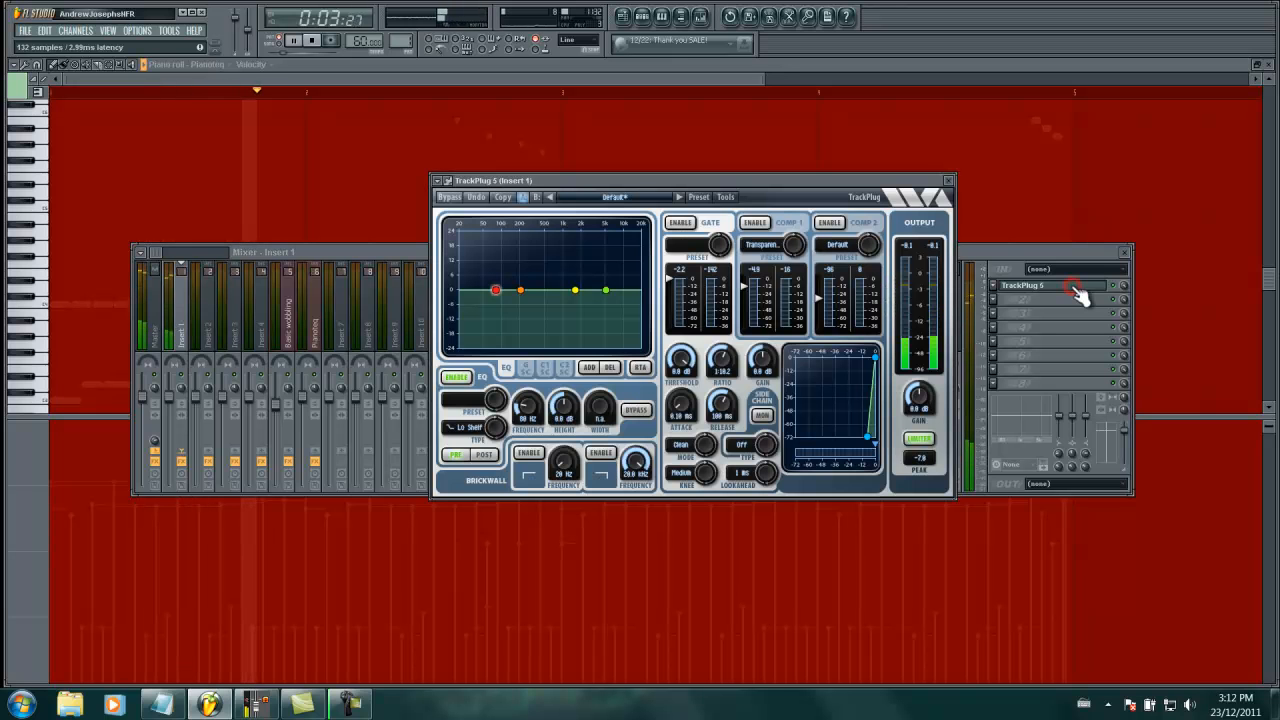
pyautogui.click(951, 181)
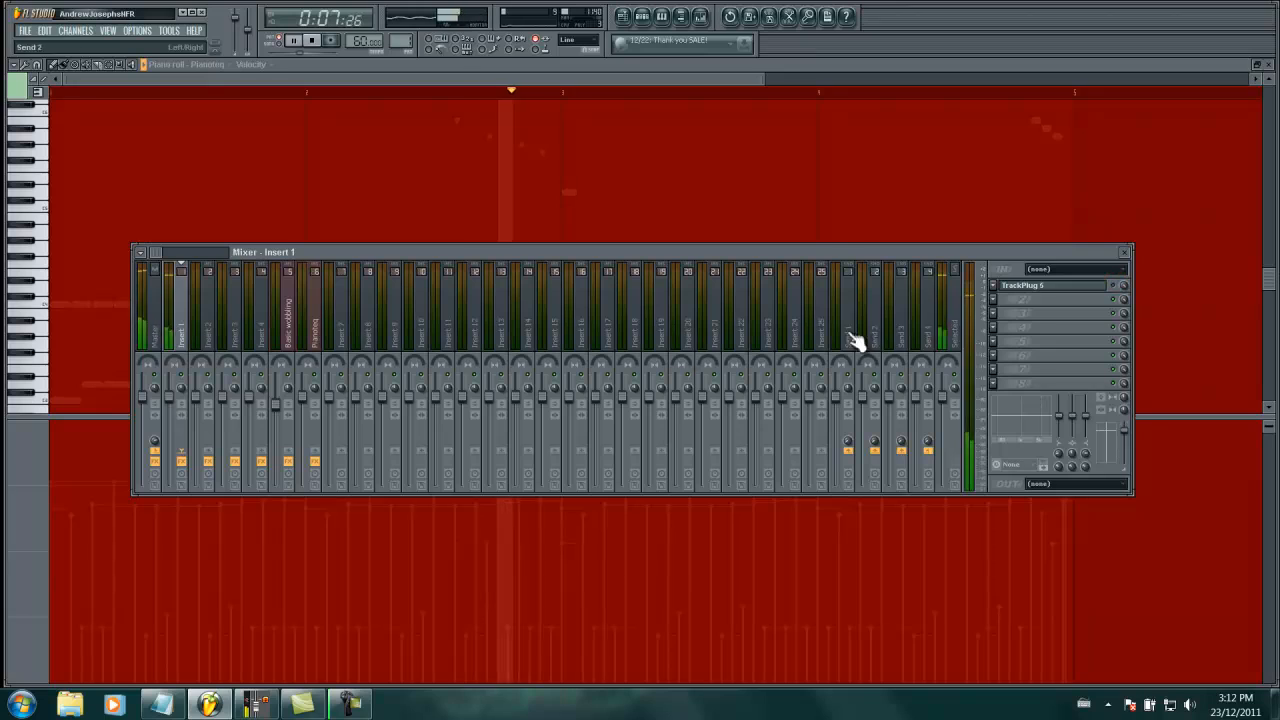
# Open the Addictive Drums channel and examine the kick compressor's ratio, attack, release and threshold
pyautogui.click(642, 16)
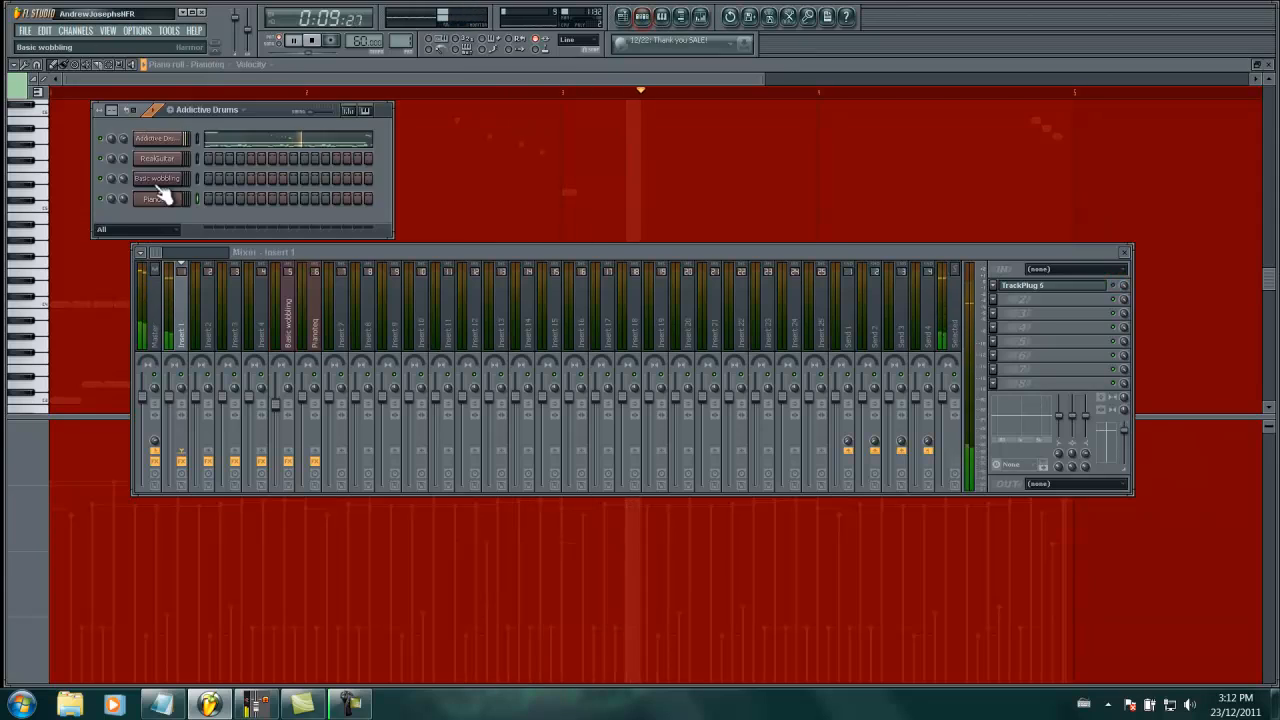
pyautogui.click(158, 137)
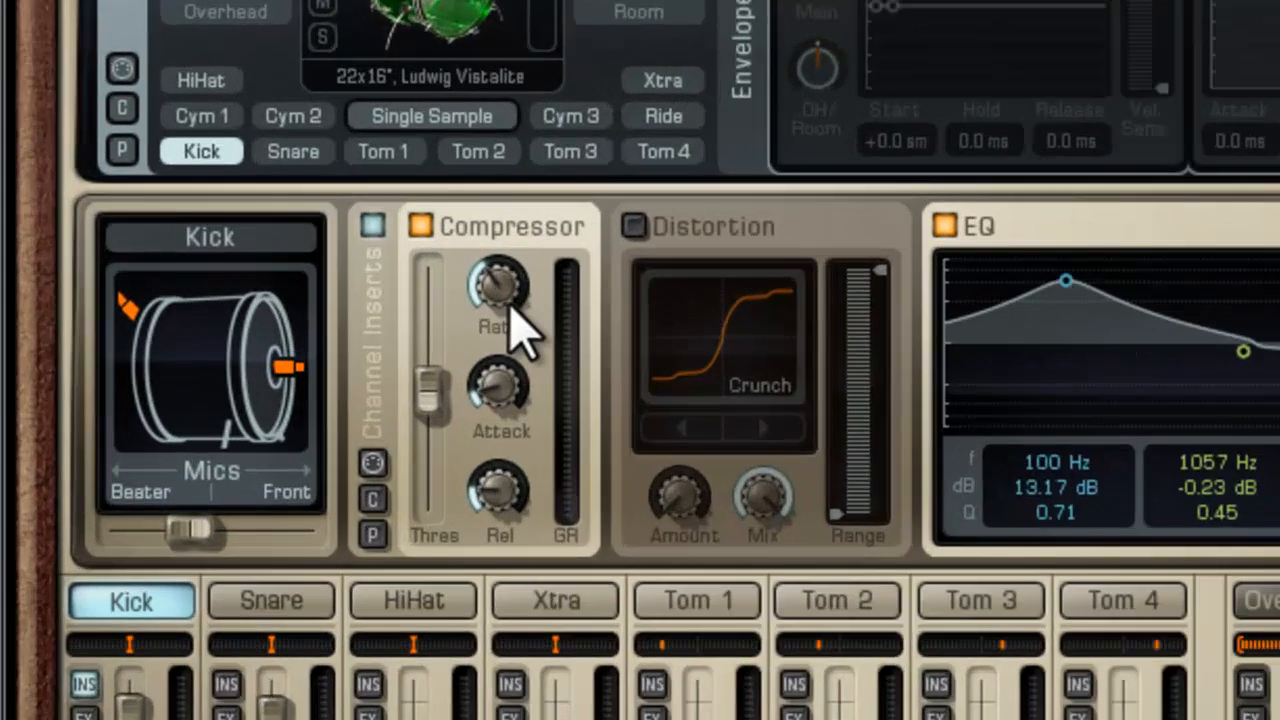
pyautogui.click(320, 328)
pyautogui.click(630, 390)
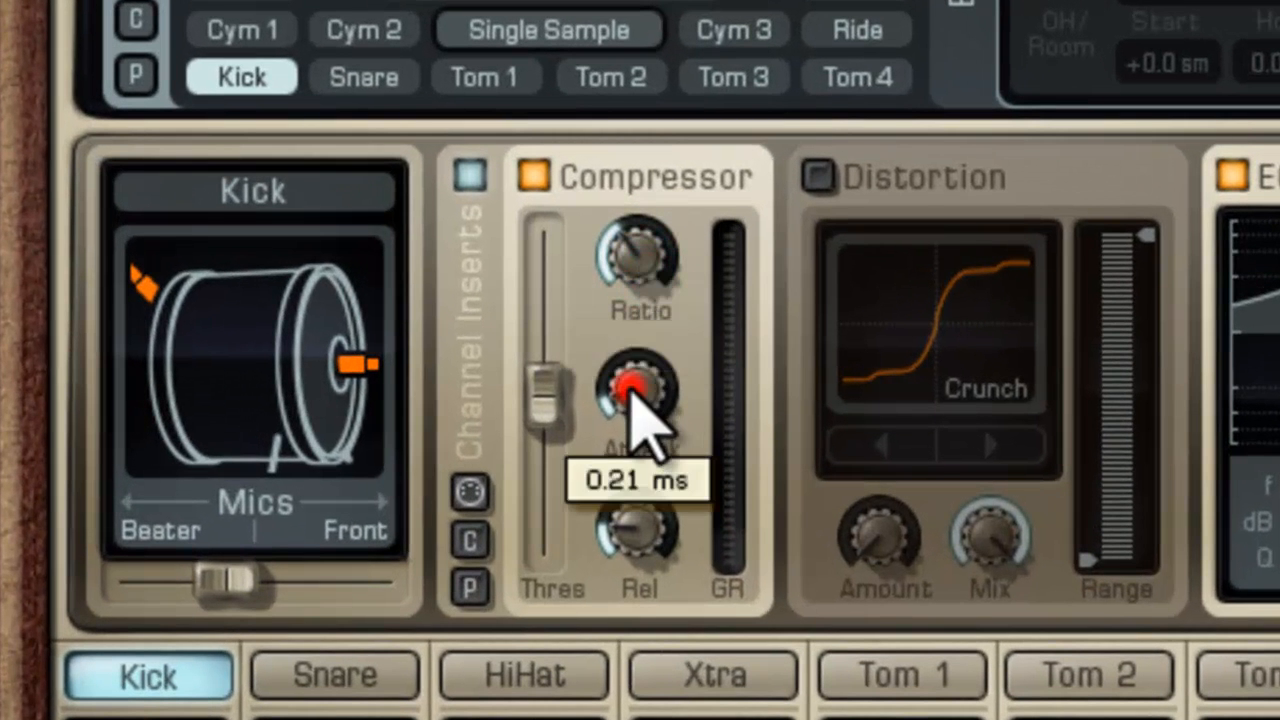
pyautogui.click(646, 542)
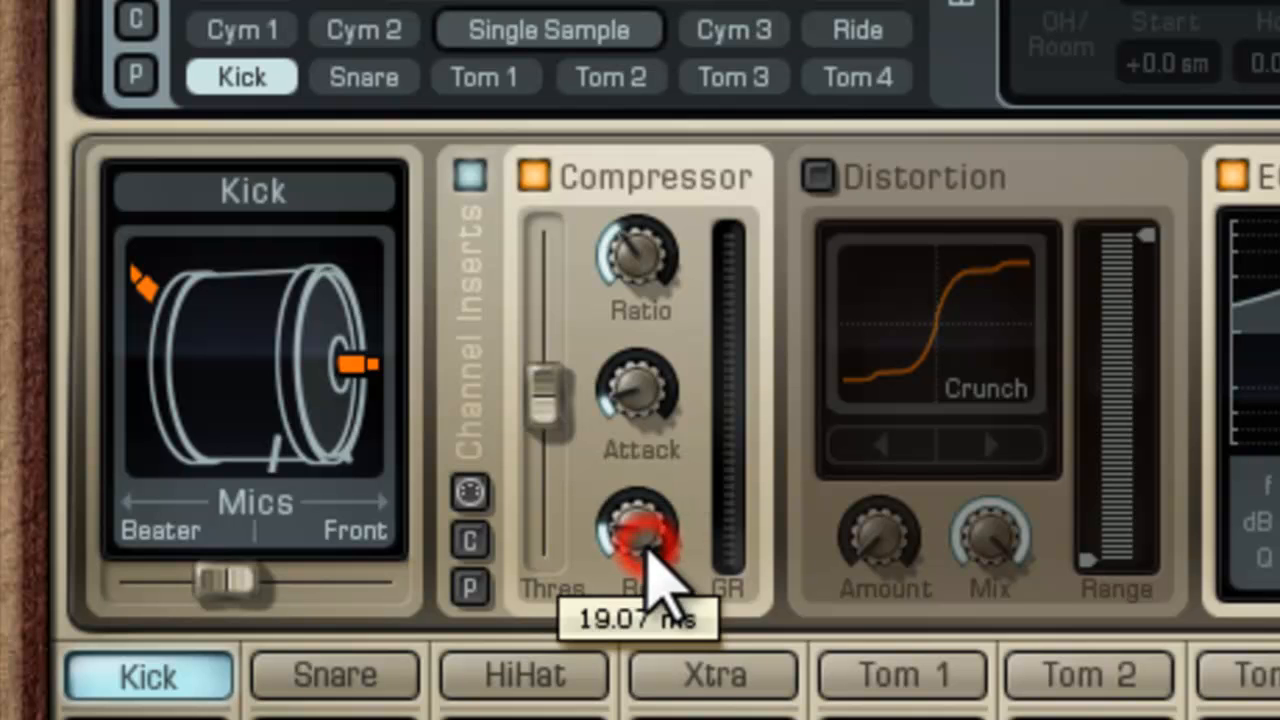
pyautogui.click(530, 404)
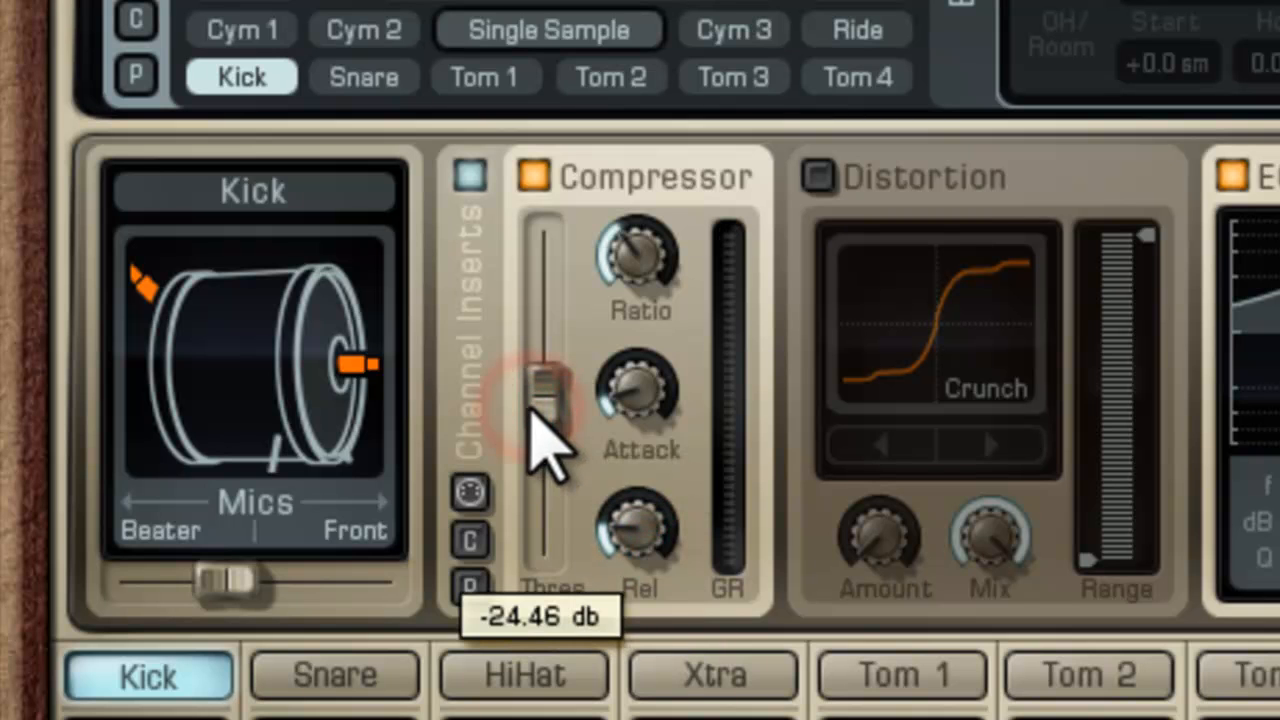
pyautogui.moveTo(532, 410); pyautogui.dragTo(537, 408)
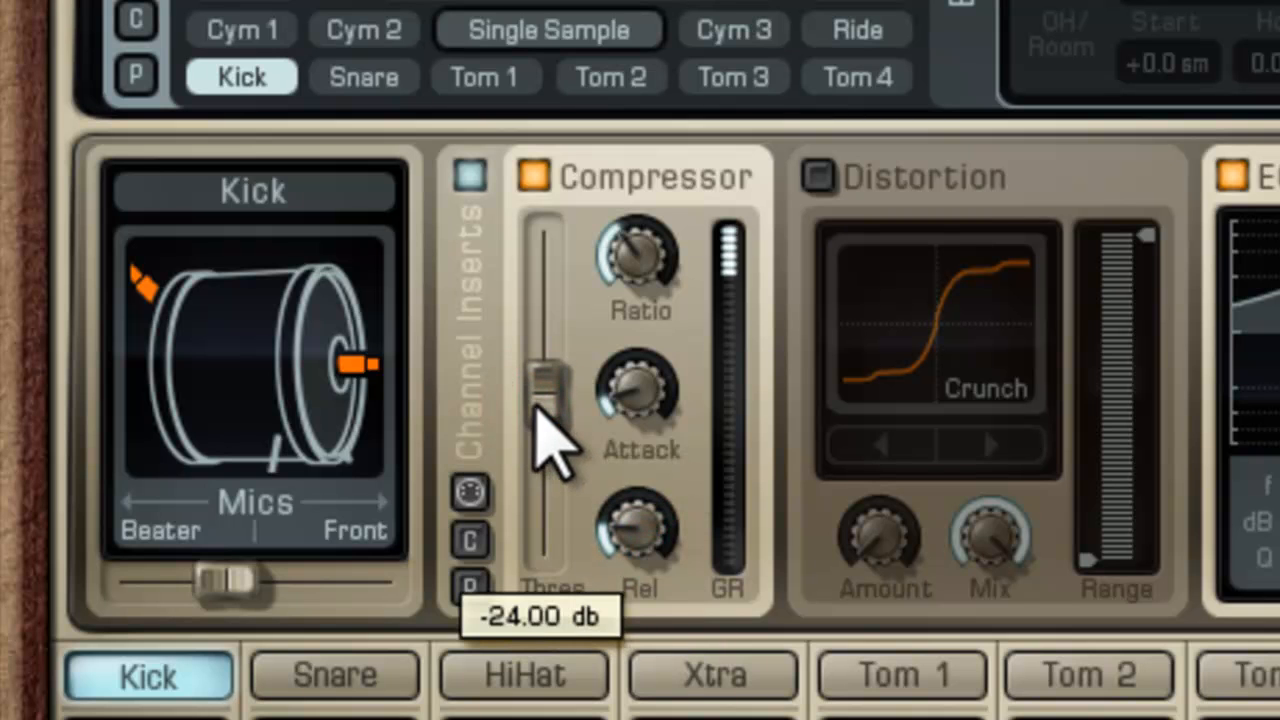
# Compare the kick's sound with its mic balance moved to the front, to the beater and back to about 39 %
pyautogui.click(226, 588)
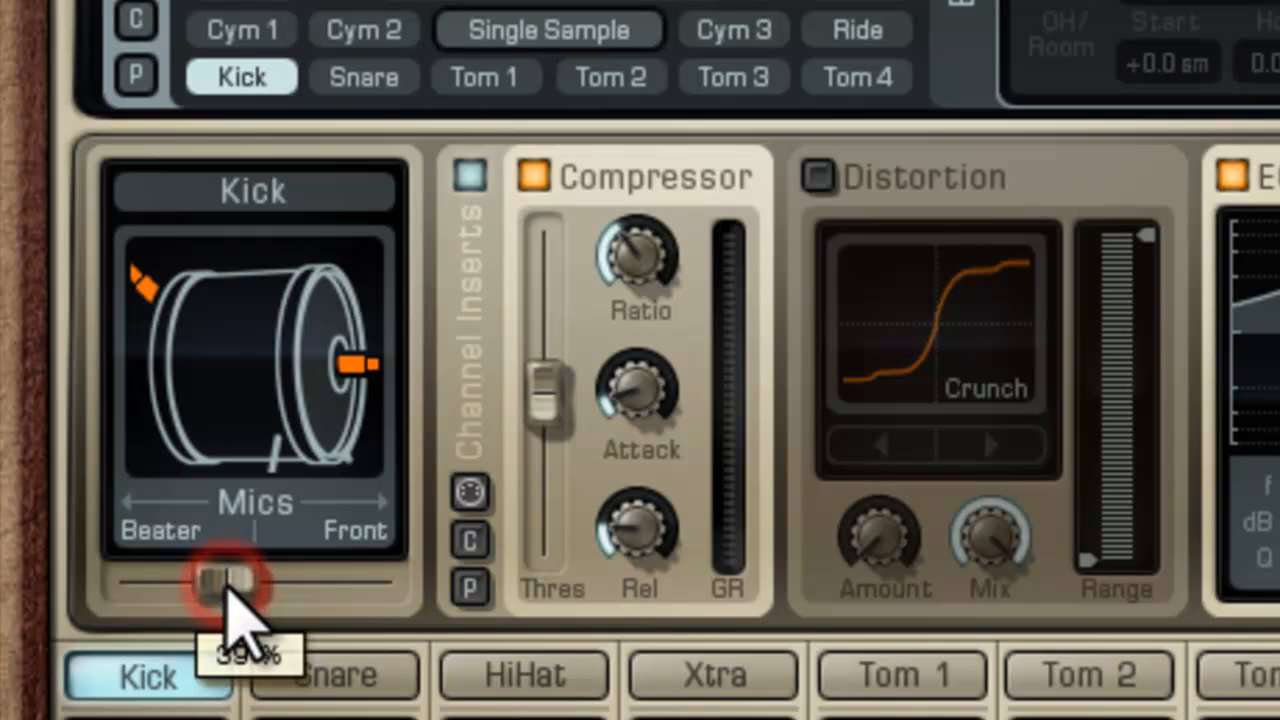
pyautogui.moveTo(229, 590); pyautogui.dragTo(449, 614)
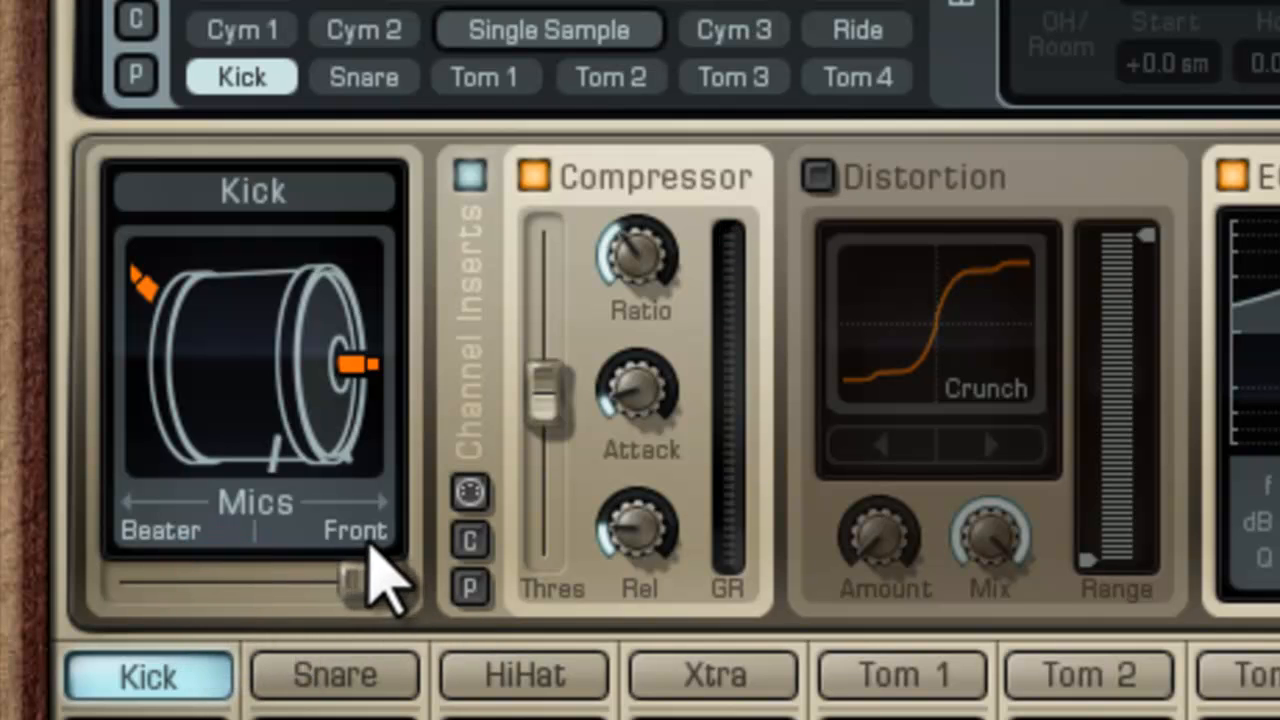
pyautogui.moveTo(370, 585); pyautogui.dragTo(191, 624)
pyautogui.moveTo(209, 571); pyautogui.dragTo(212, 571)
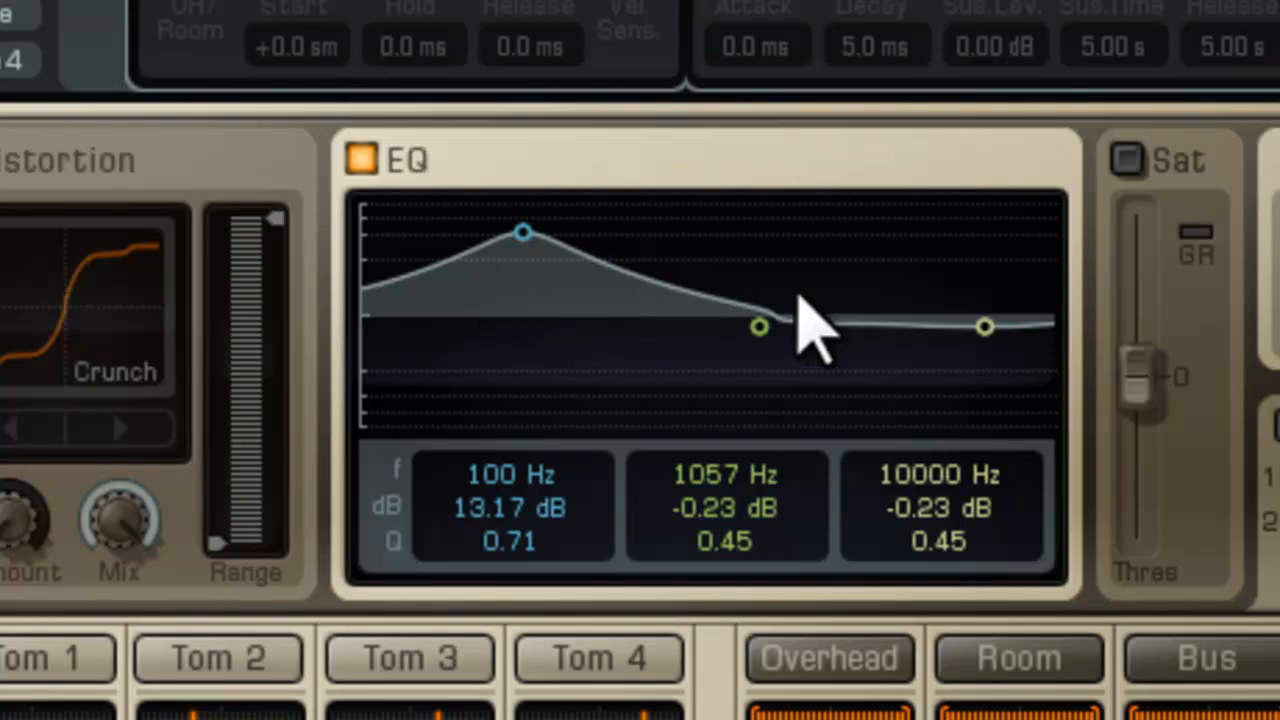
# Compare the kick with its EQ switched off and on again, and close Addictive Drums and its channel settings
pyautogui.click(362, 160)
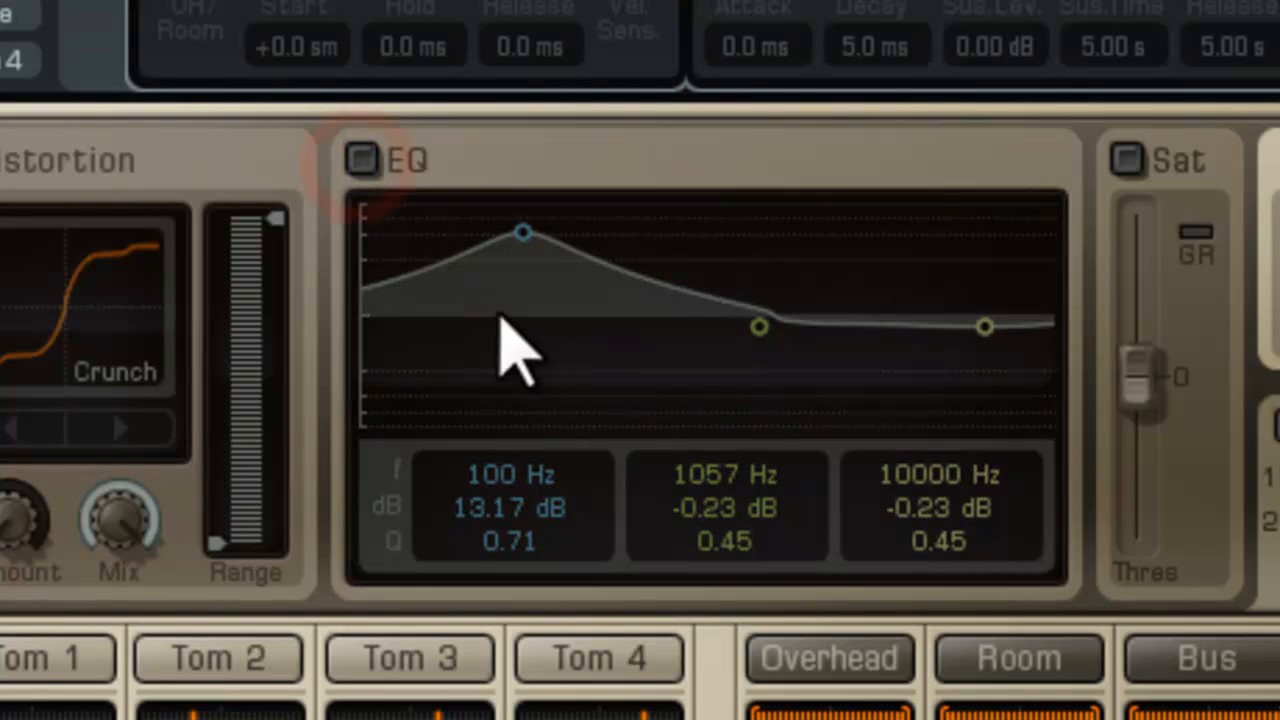
pyautogui.click(362, 160)
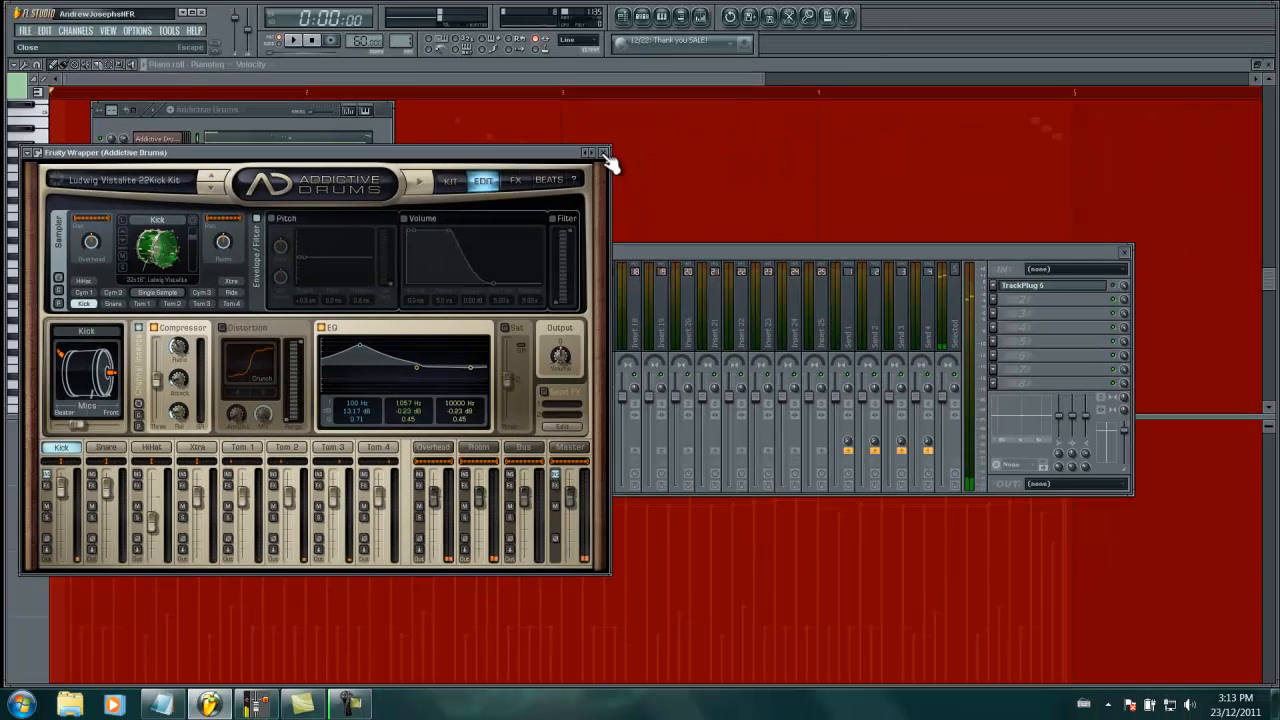
pyautogui.click(603, 153)
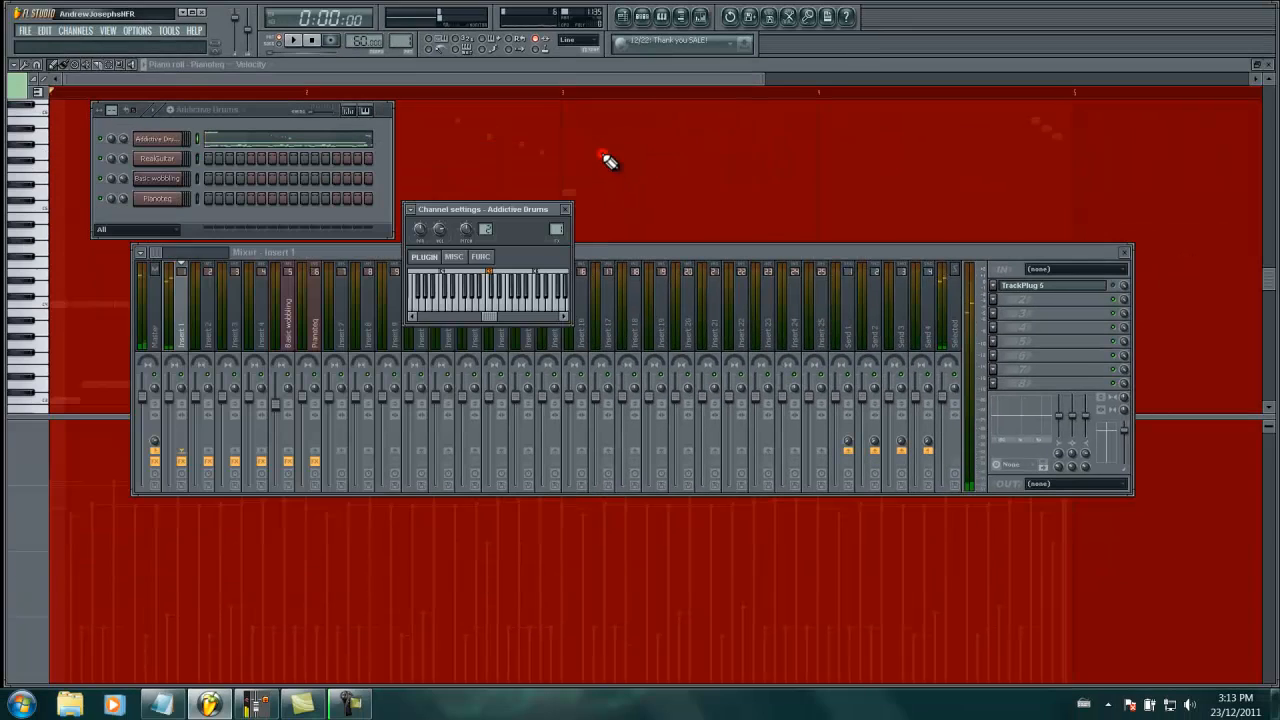
pyautogui.click(569, 208)
# Clear away the mixer and channel windows, open the playlist and play the whole song from the start
pyautogui.moveTo(438, 252); pyautogui.dragTo(403, 256)
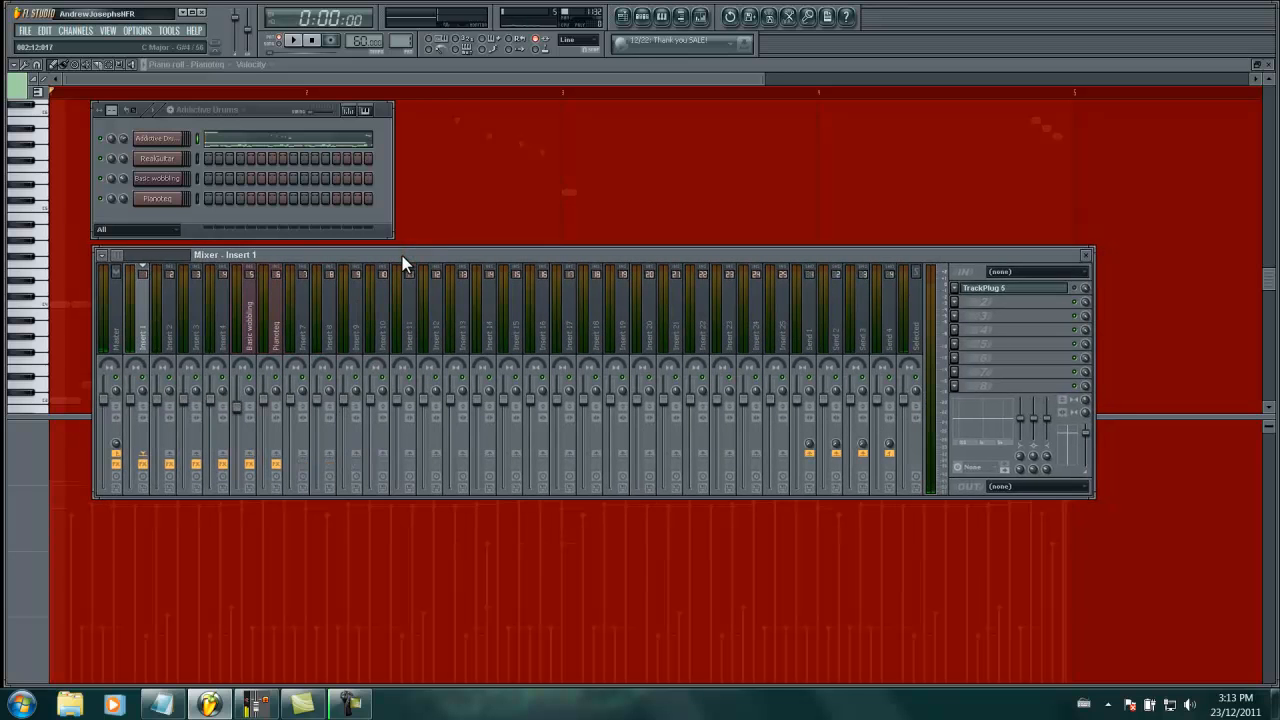
pyautogui.click(496, 116)
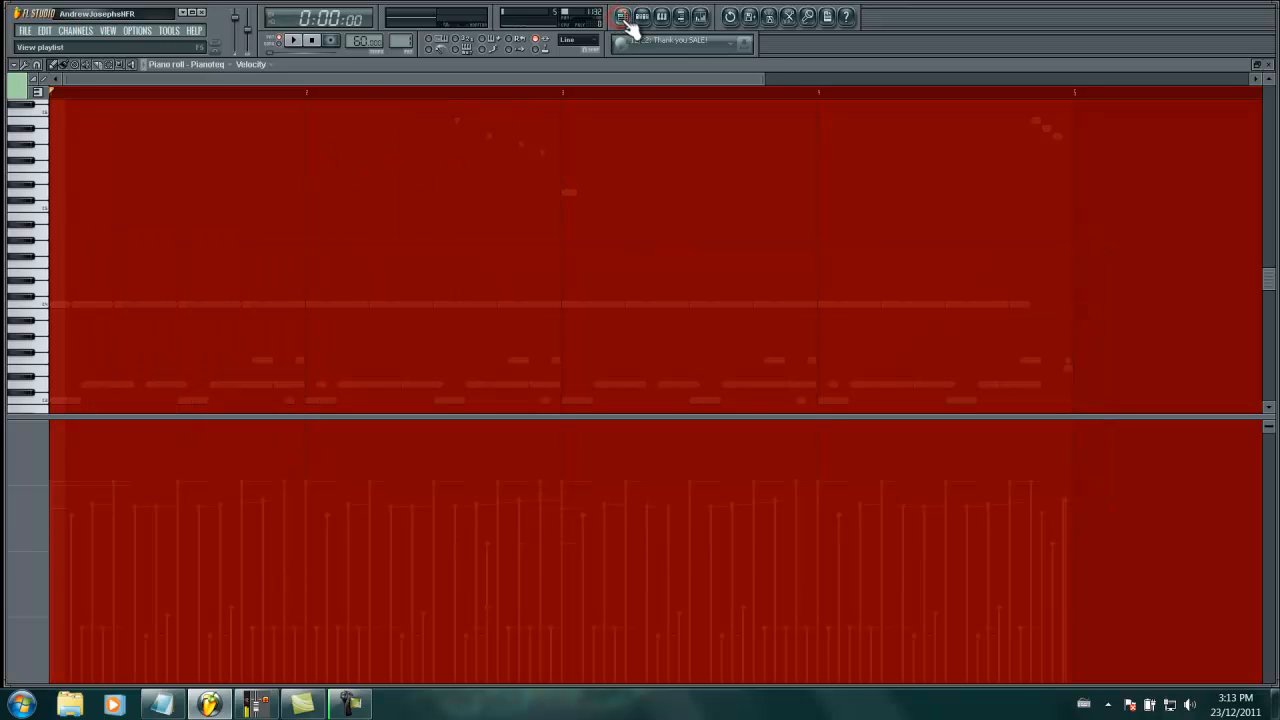
pyautogui.click(622, 17)
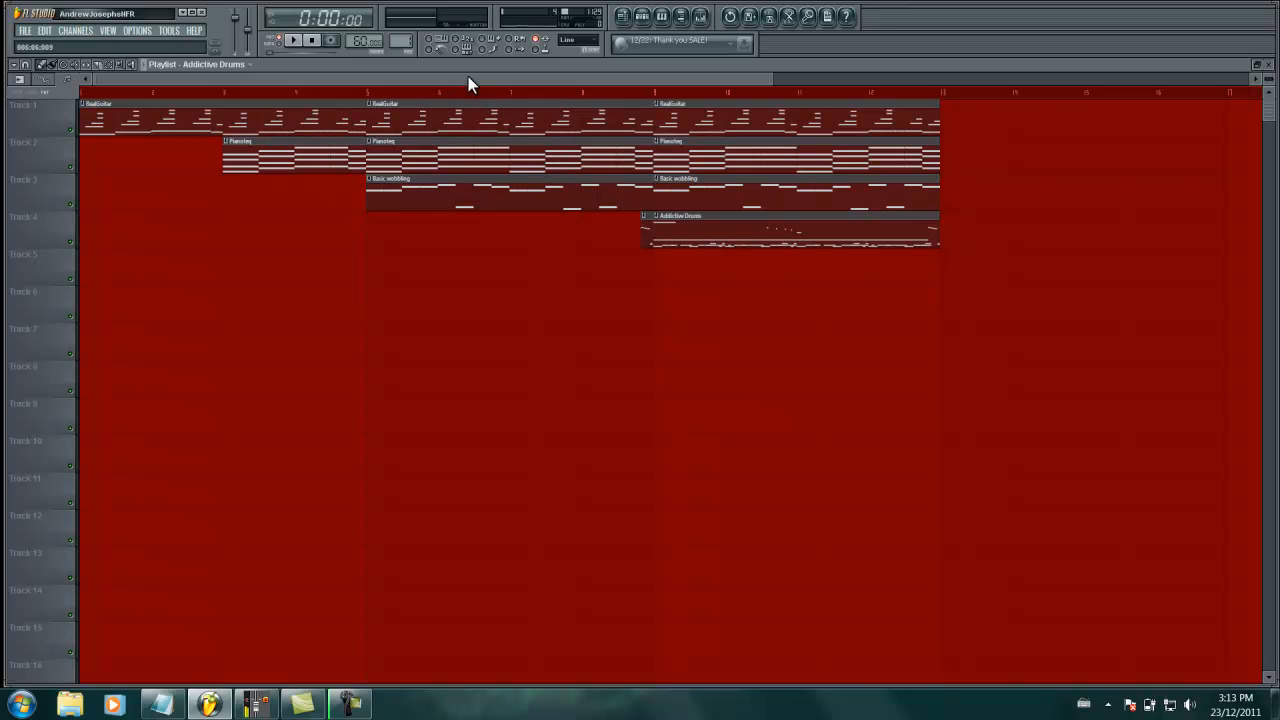
pyautogui.moveTo(772, 86); pyautogui.dragTo(591, 103)
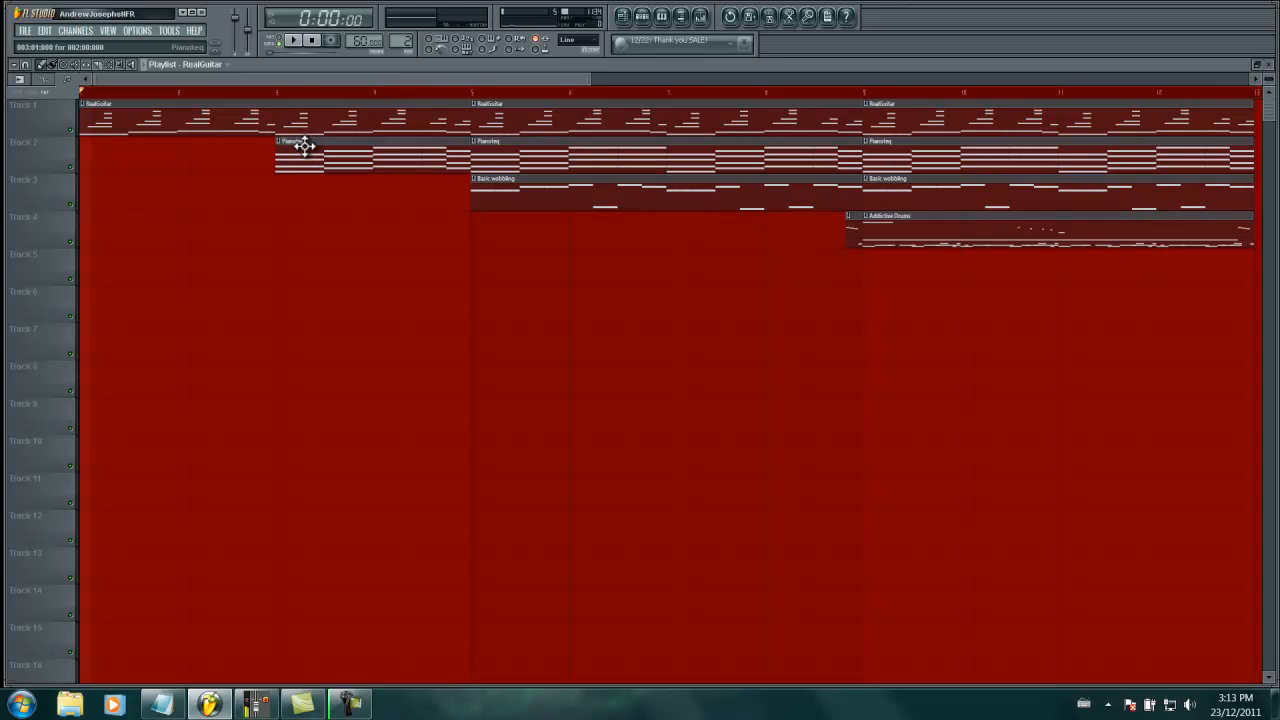
pyautogui.press('space')
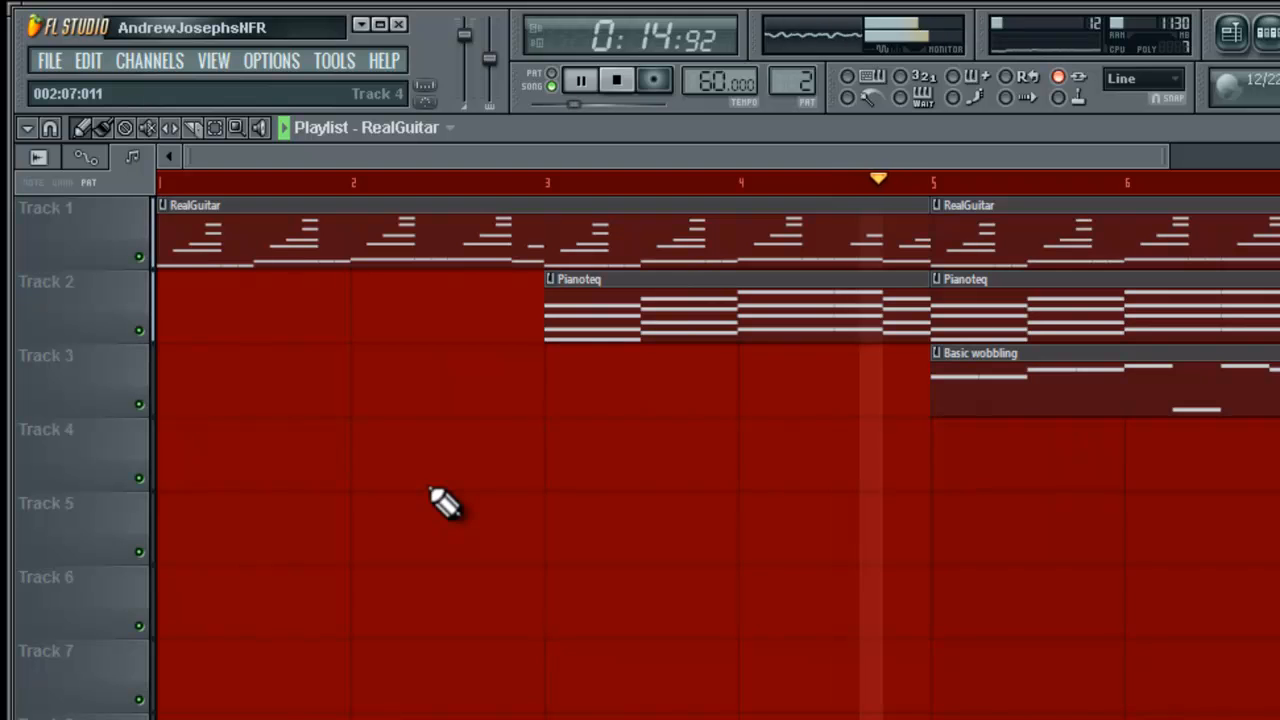
# Follow the song's playback through the playlist up to bar 13, viewing the mixer levels briefly along the way
pyautogui.moveTo(1107, 148); pyautogui.dragTo(1279, 148)
pyautogui.press('F9')
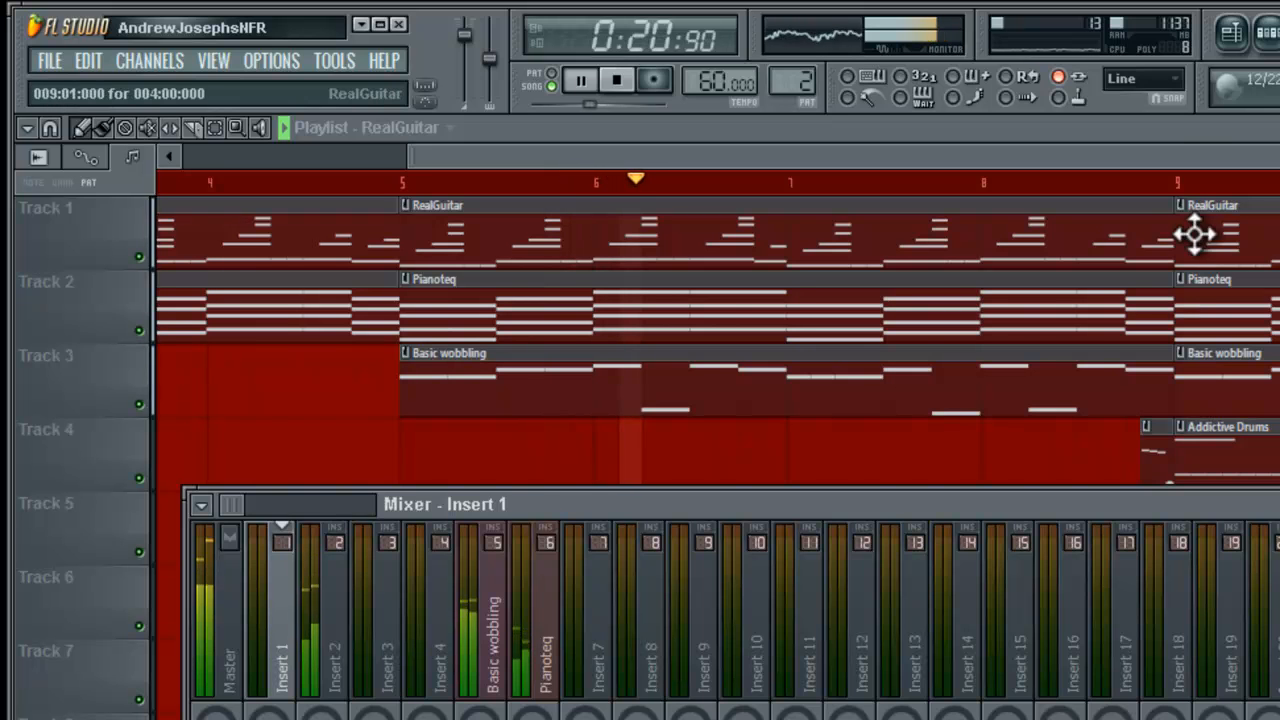
pyautogui.press('F9')
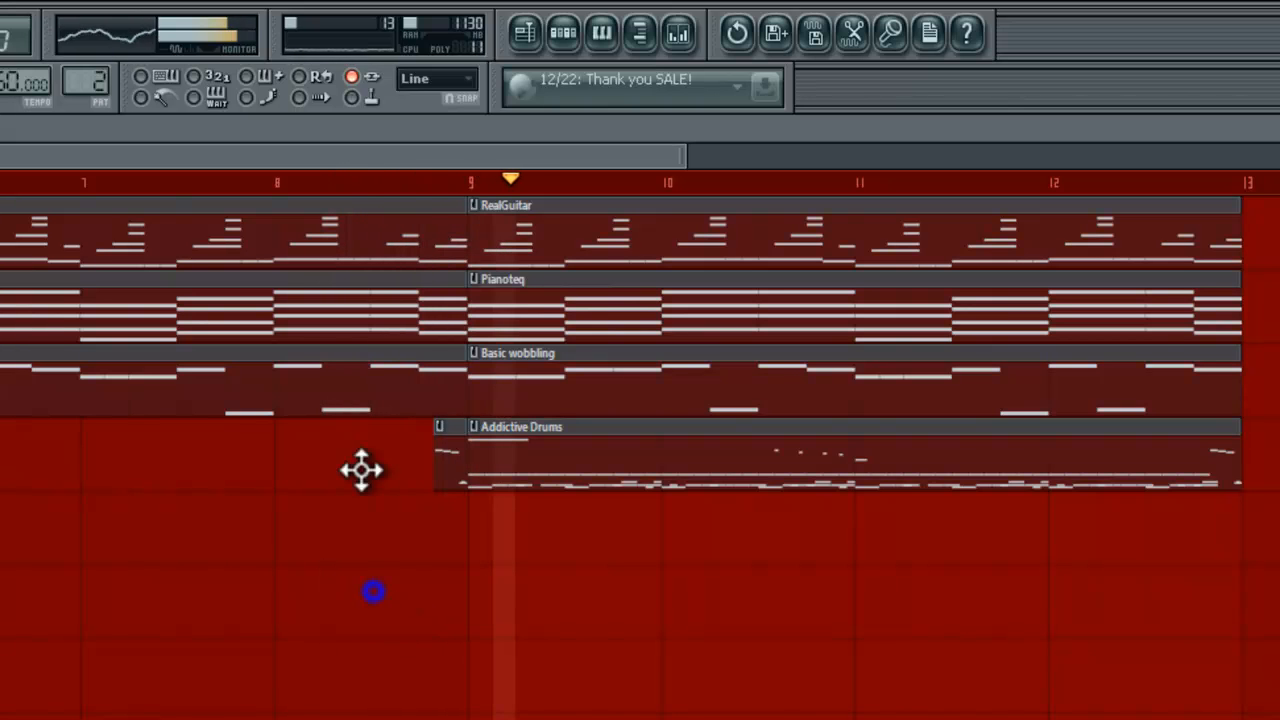
pyautogui.moveTo(434, 168); pyautogui.dragTo(478, 166)
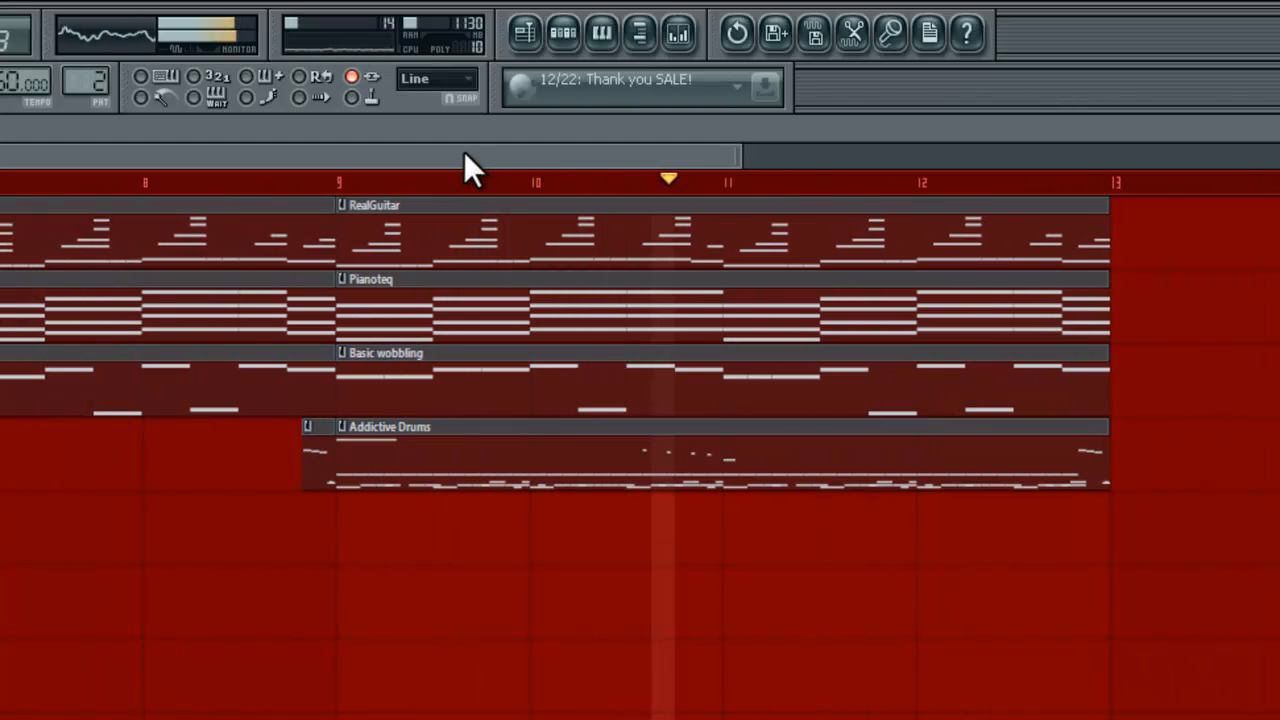
pyautogui.click(455, 153)
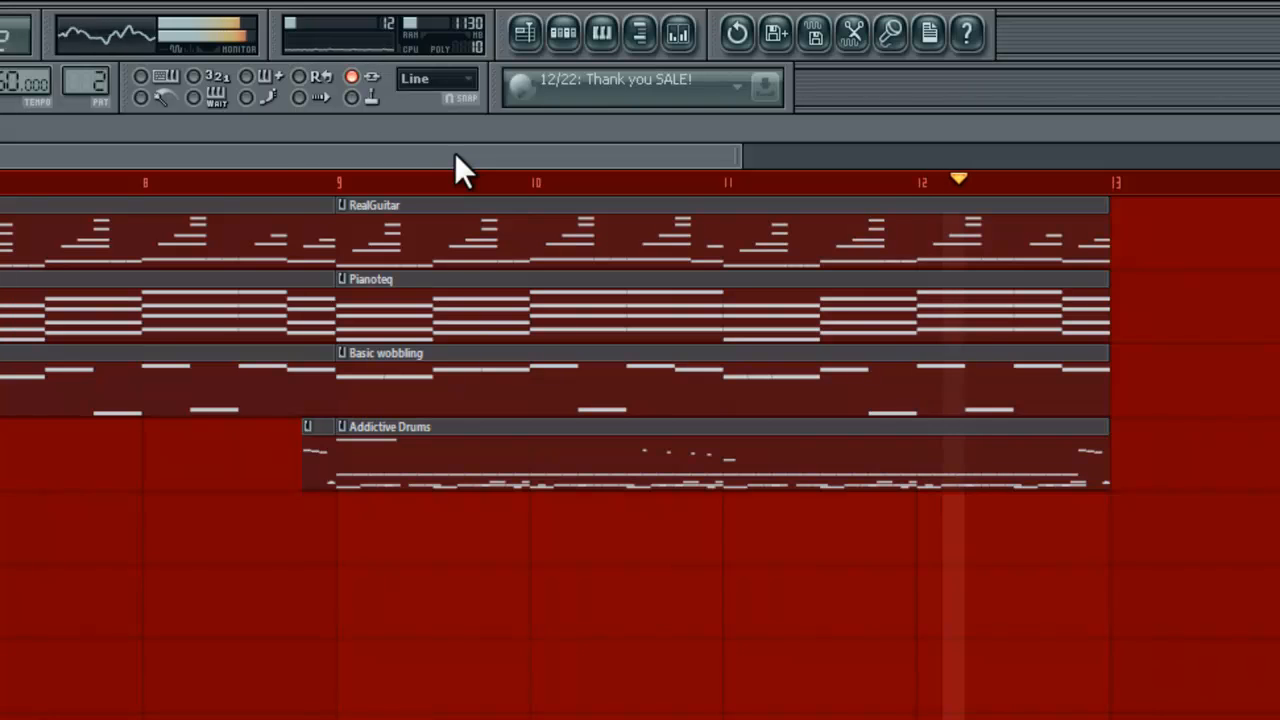
pyautogui.moveTo(454, 152); pyautogui.dragTo(112, 167)
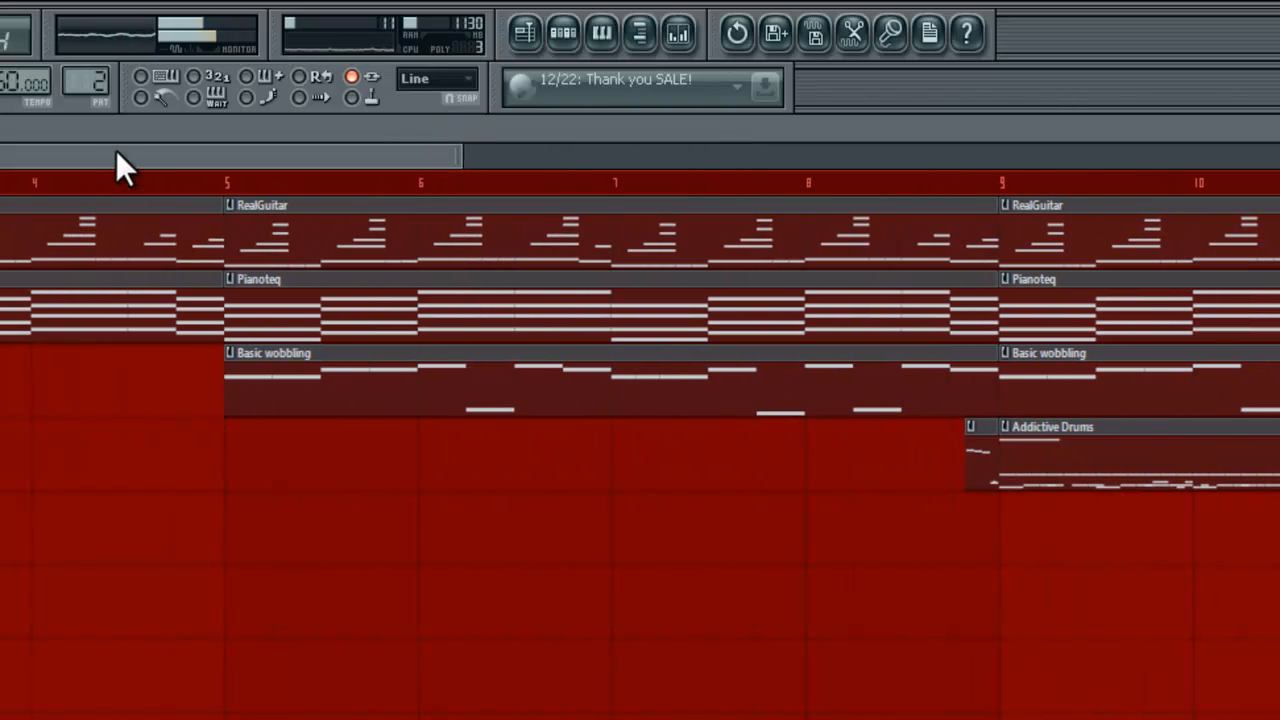